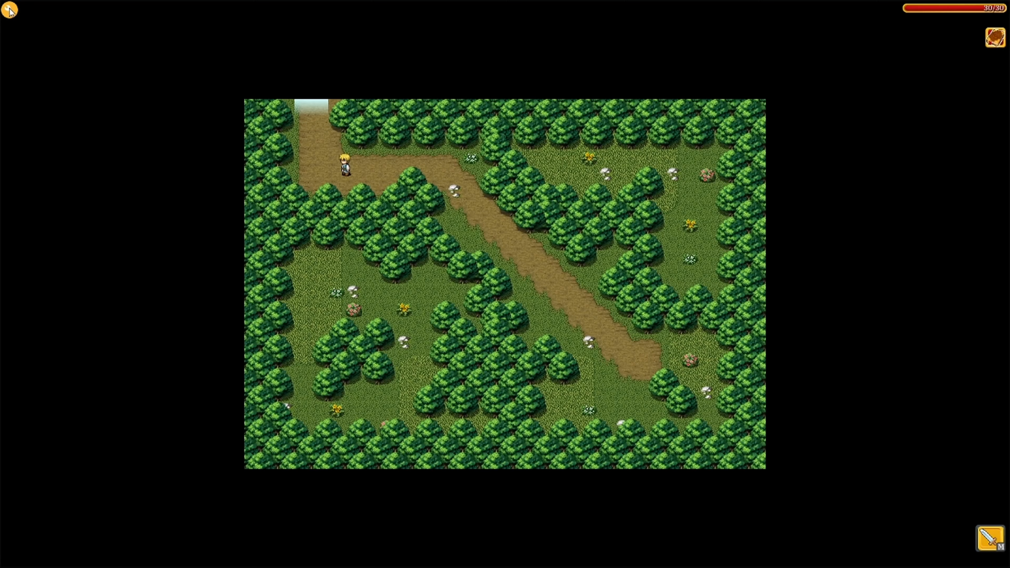
Leave the running game for the editor's project tree listing first, indoor_house and level_2_house
click(9, 9)
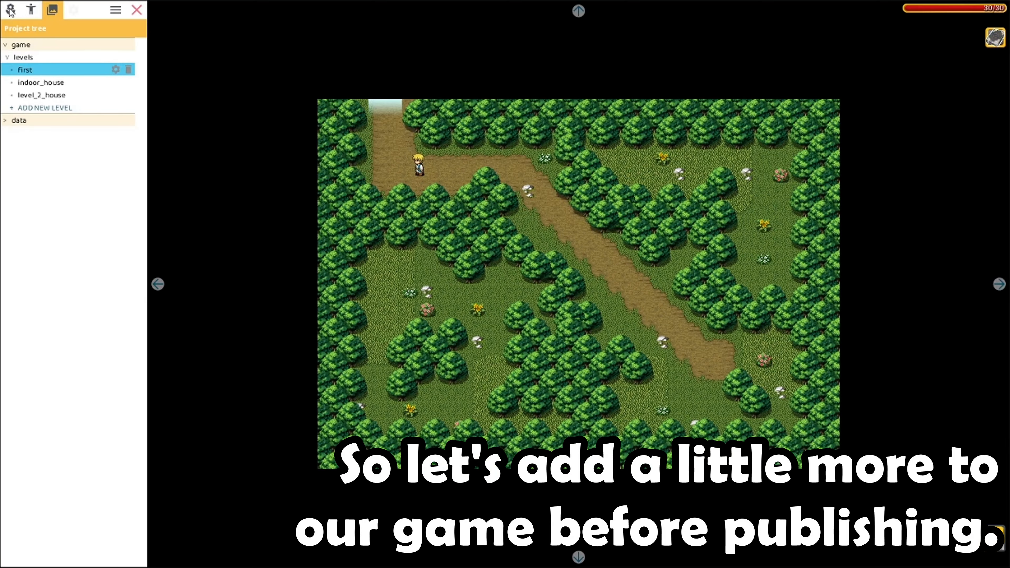
click(34, 11)
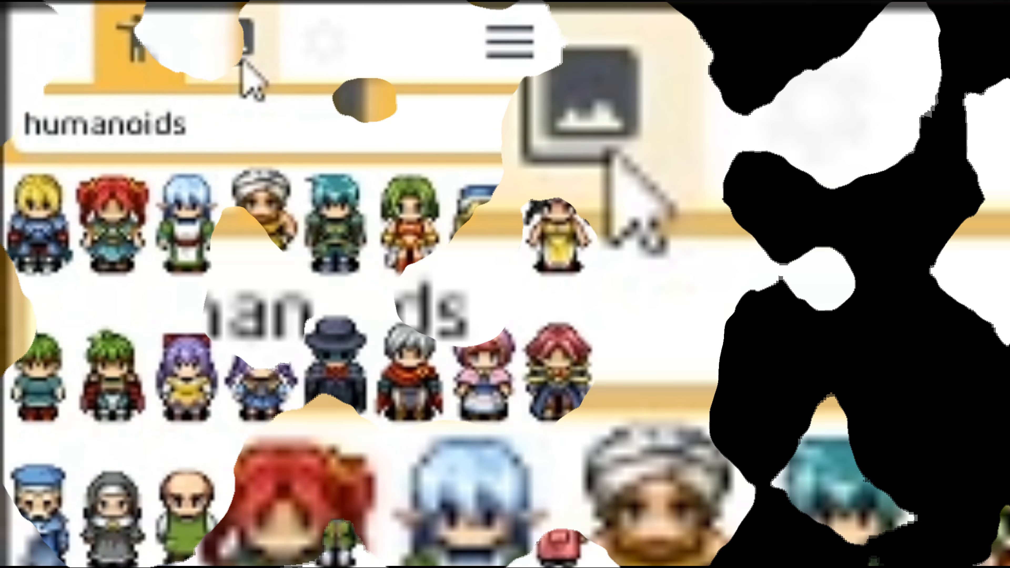
click(608, 153)
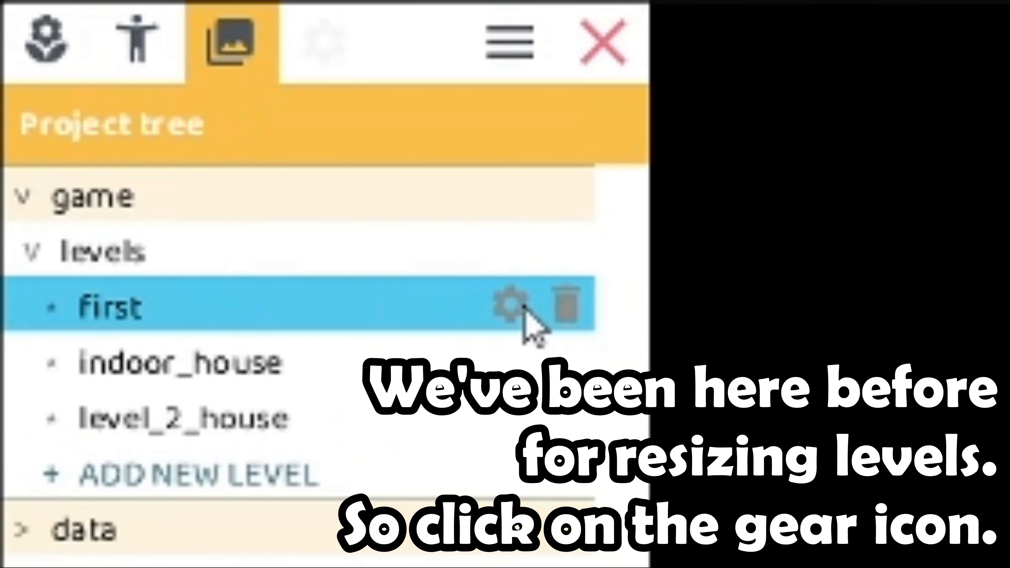
click(481, 368)
click(437, 422)
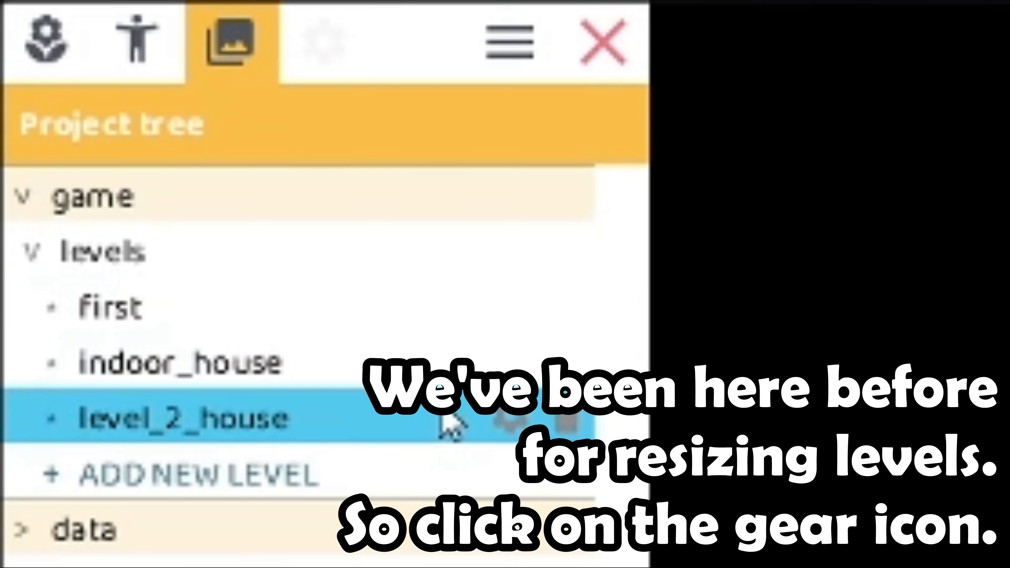
click(413, 358)
click(420, 318)
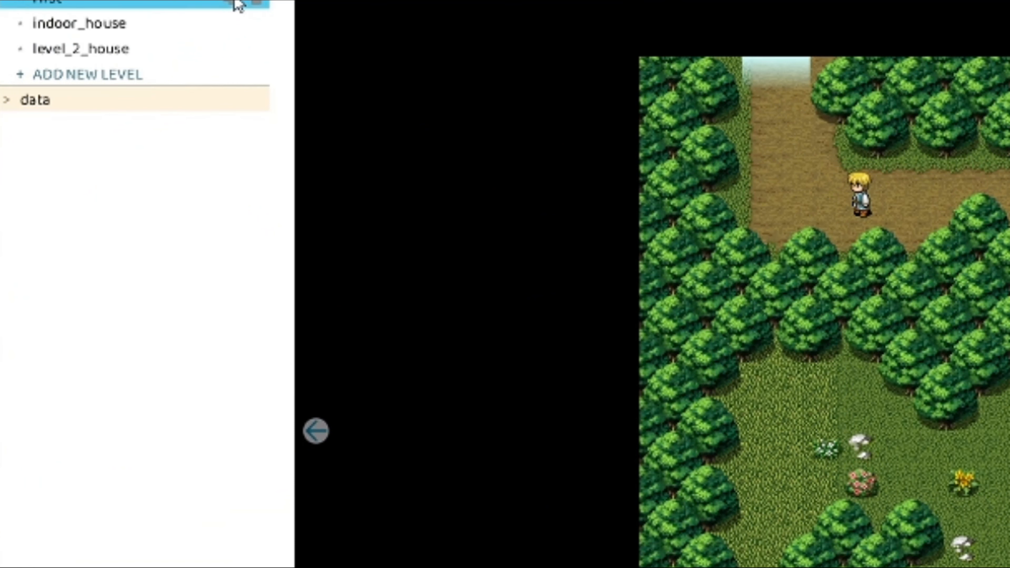
Set the first level's ambient radio to 'forest birds & bees'
click(236, 2)
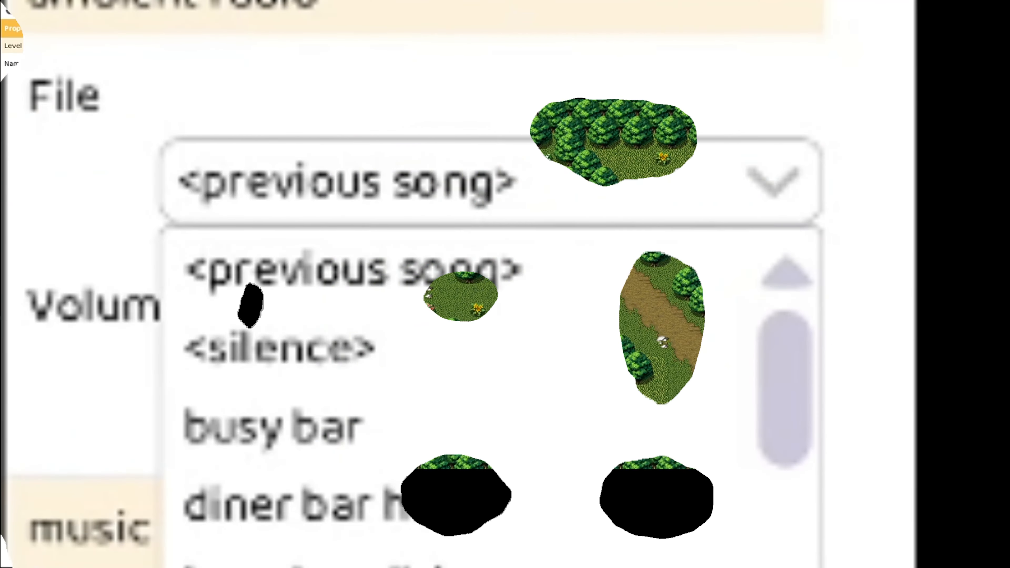
click(74, 418)
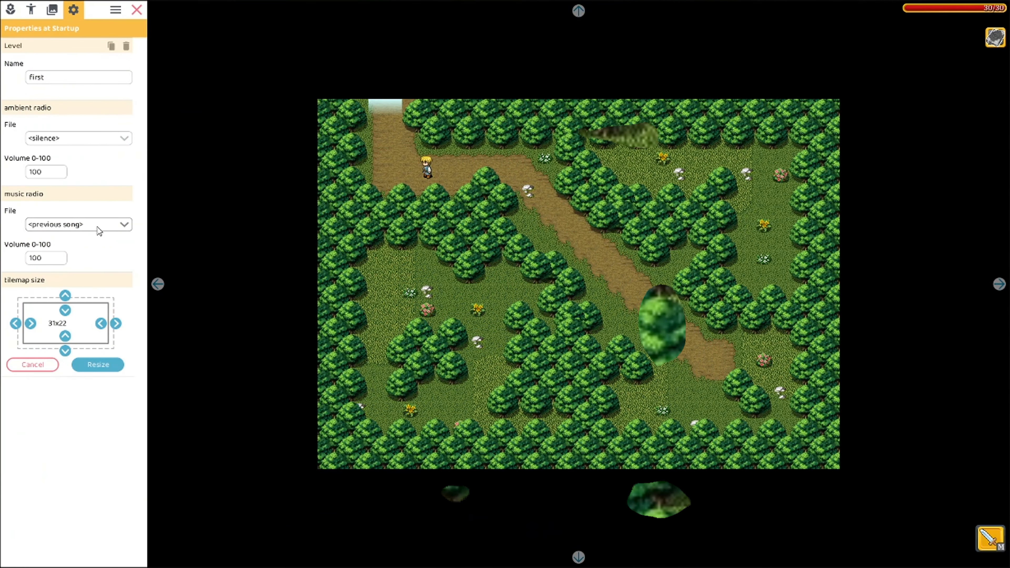
Set the first level's music radio to 'chill: separate ways'
click(98, 225)
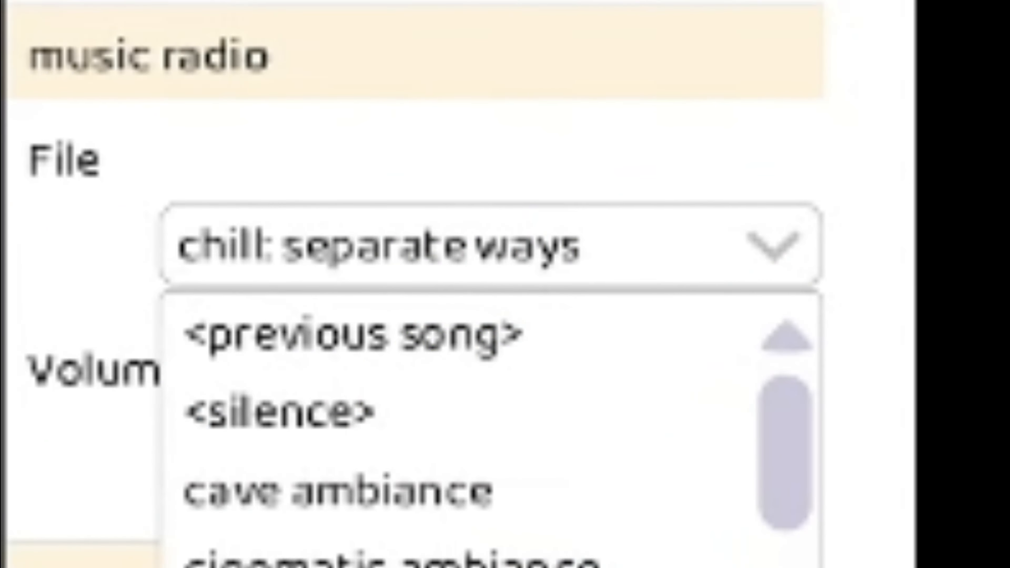
scroll(76, 319, down, 4)
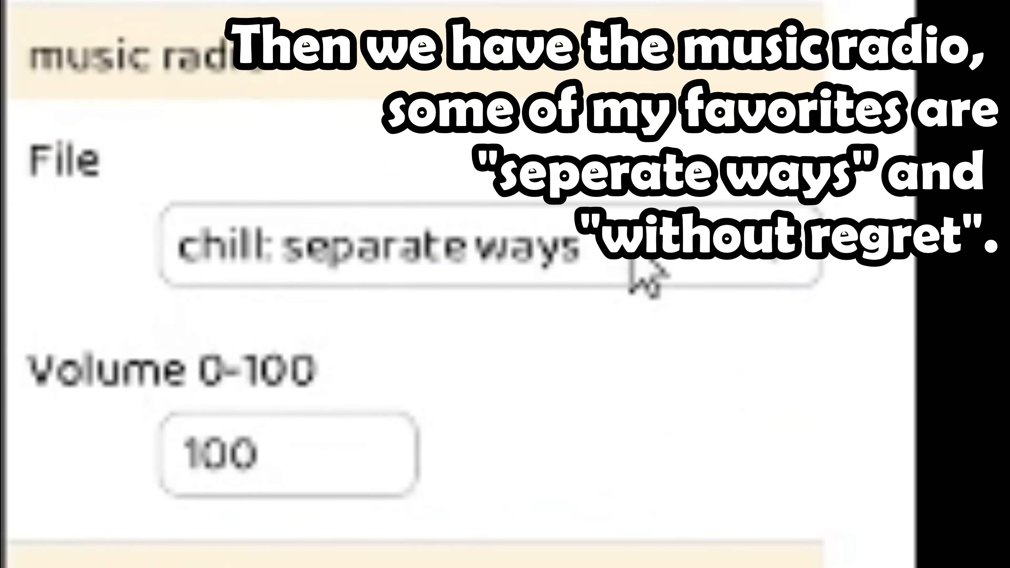
click(626, 261)
scroll(573, 517, down, 6)
scroll(572, 437, down, 2)
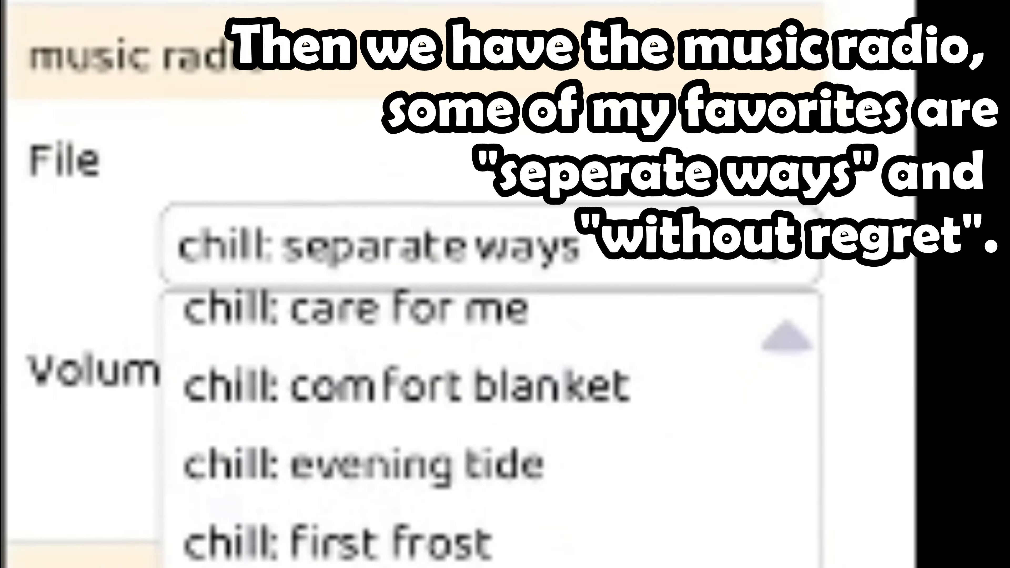
click(575, 71)
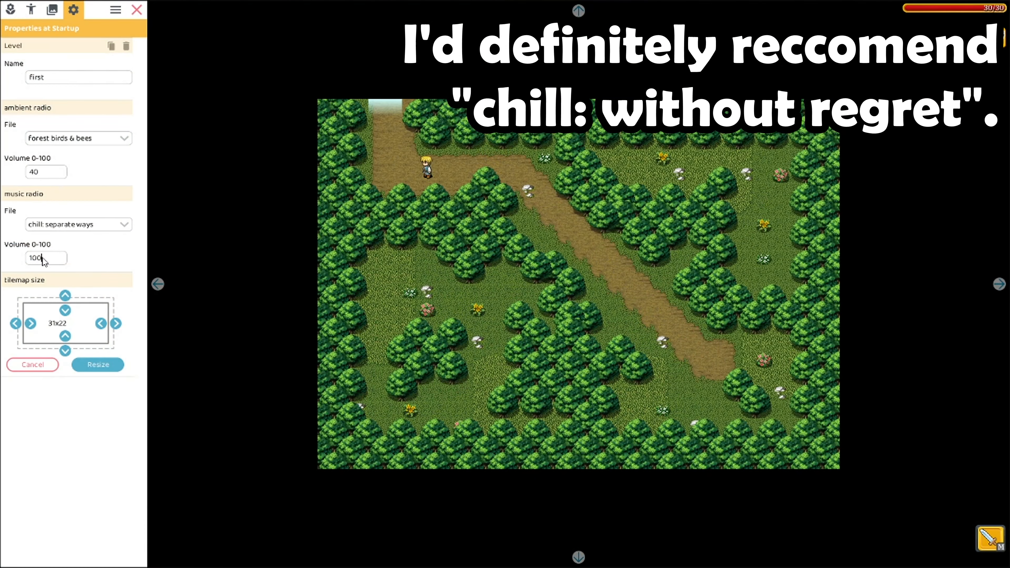
Change the ambient volume to 100
drag(46, 174, 35, 174)
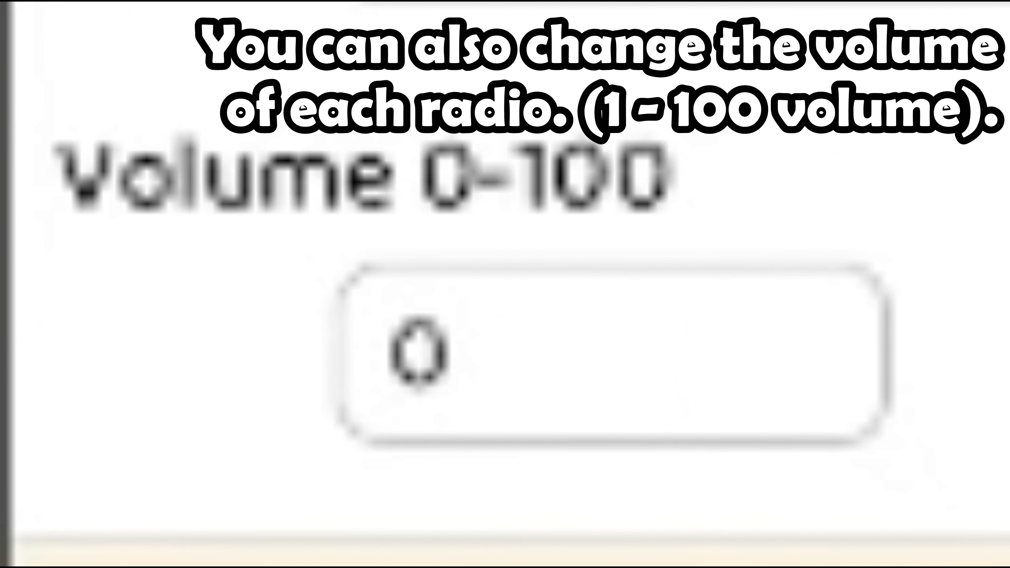
text(3)
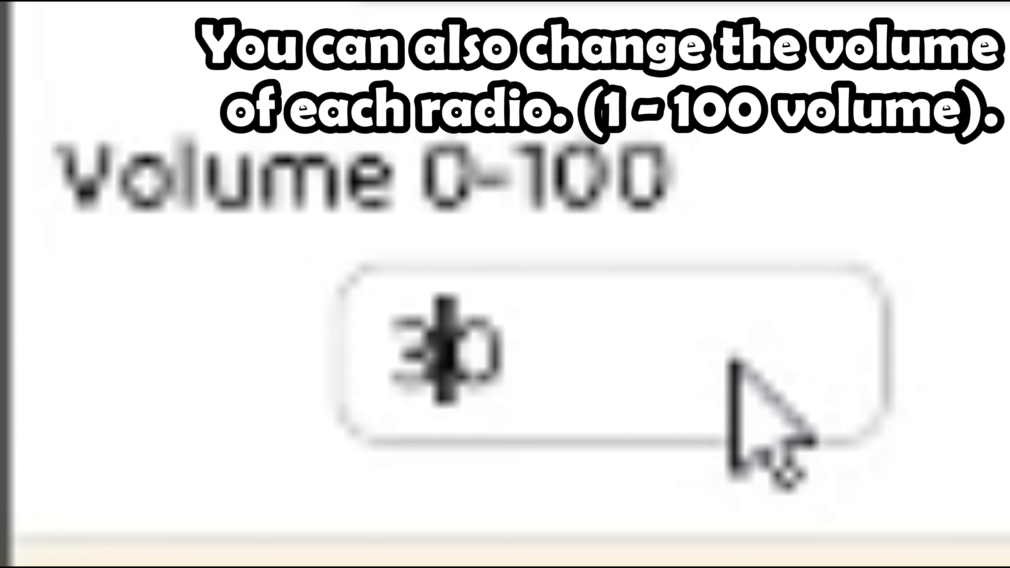
key(BackSpace)
text(100)
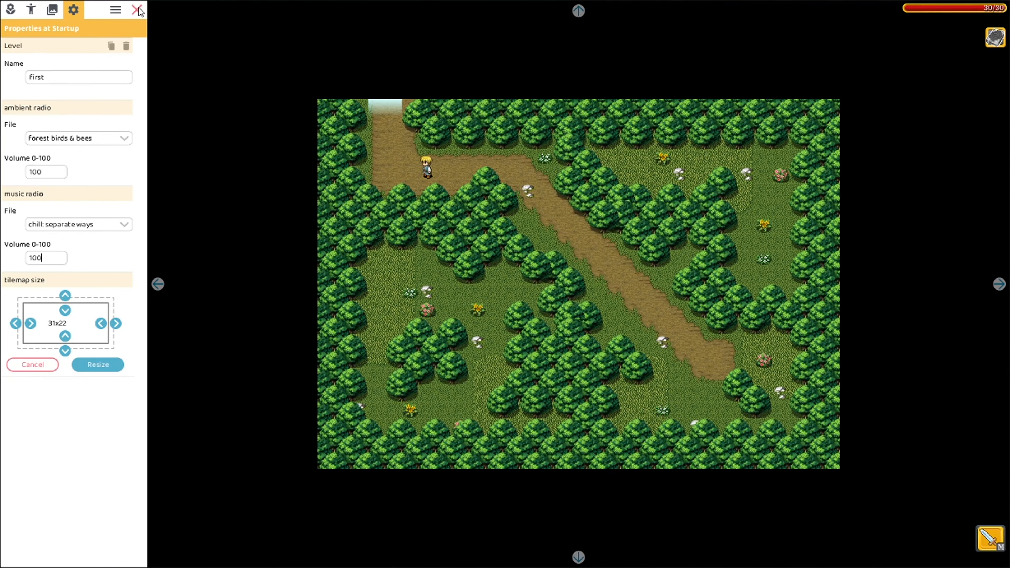
Close the level properties and walk the hero along the path through the exit to the house map
click(136, 10)
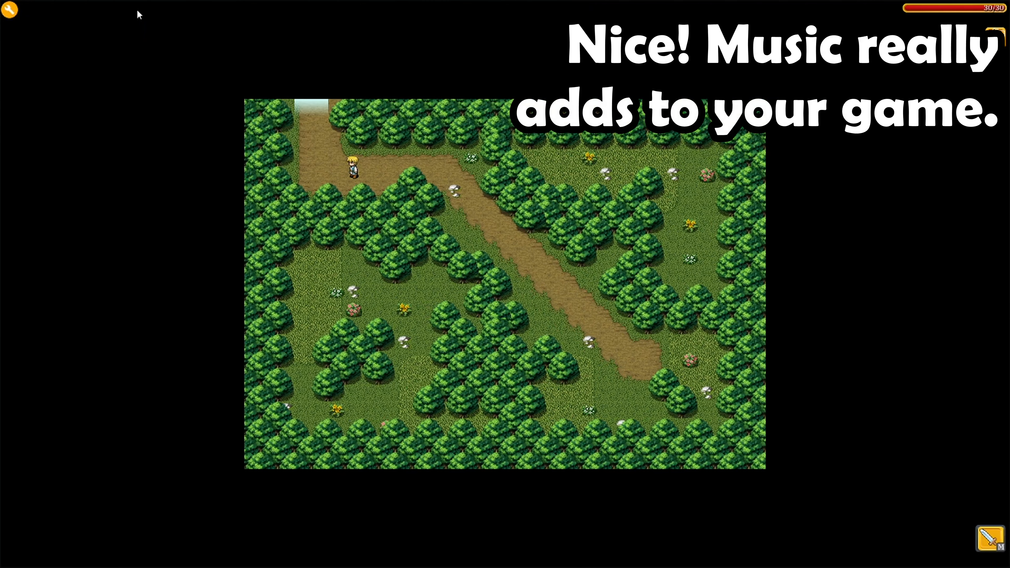
key(Left)
key(Up)
key(Up)
key(Right)
Move the hero around the house map's path, then bring up that level's properties
key(Up)
key(Right)
key(Down)
key(Left)
key(Up)
key(Right)
key(Down)
key(Left)
key(Right)
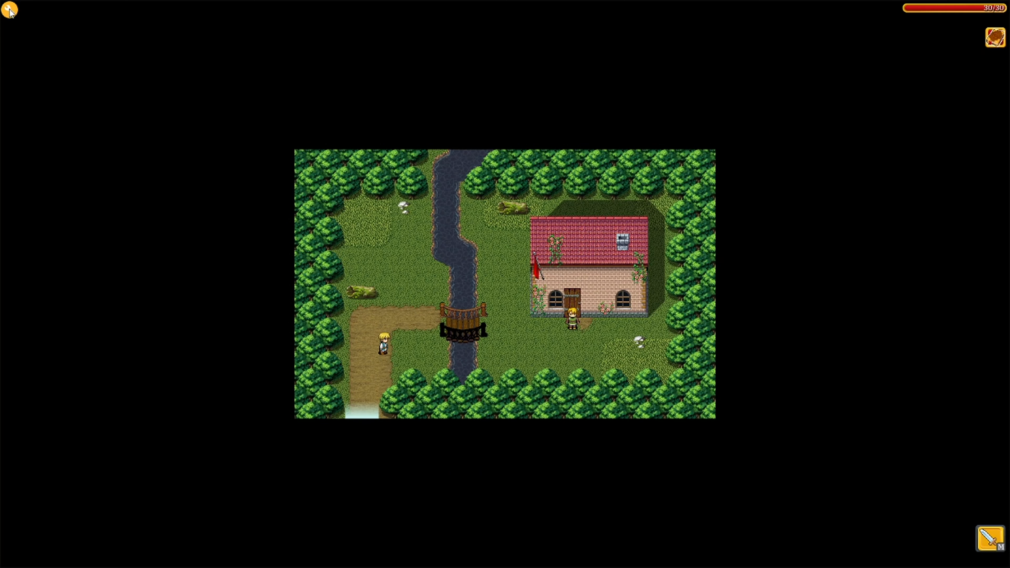
click(9, 10)
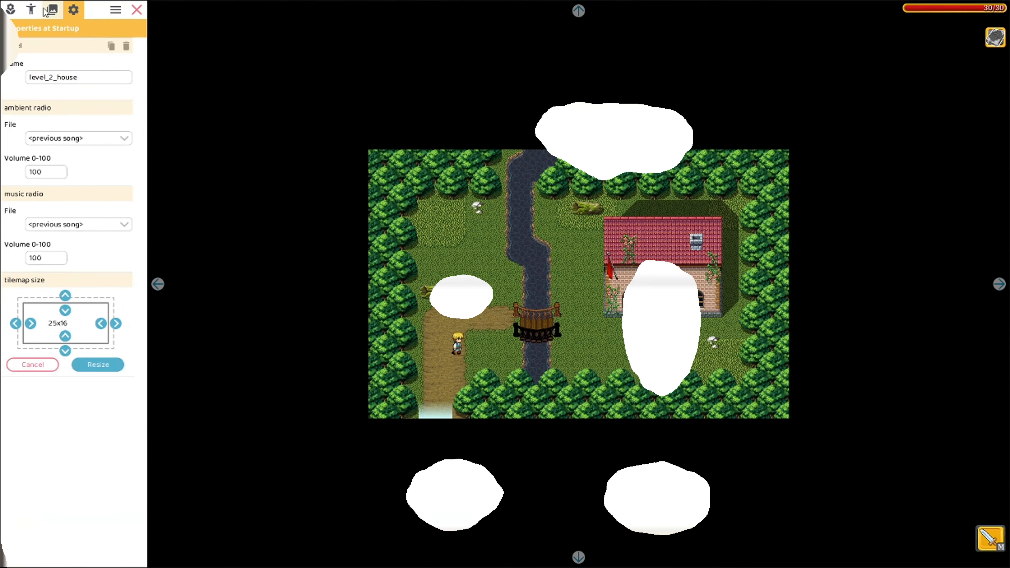
Switch to the indoor_house level and set its ambient sound to <silence>
click(47, 10)
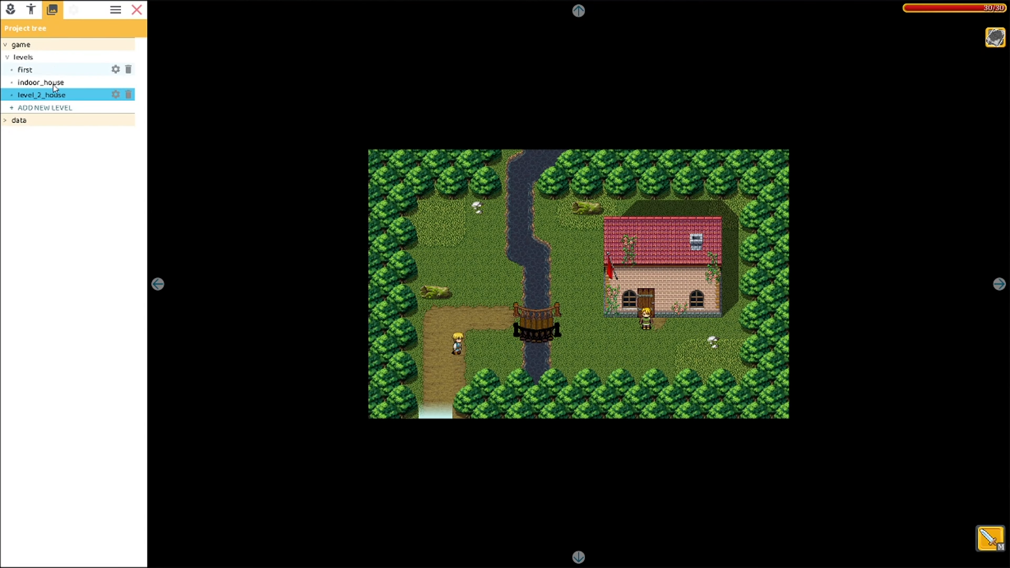
click(62, 84)
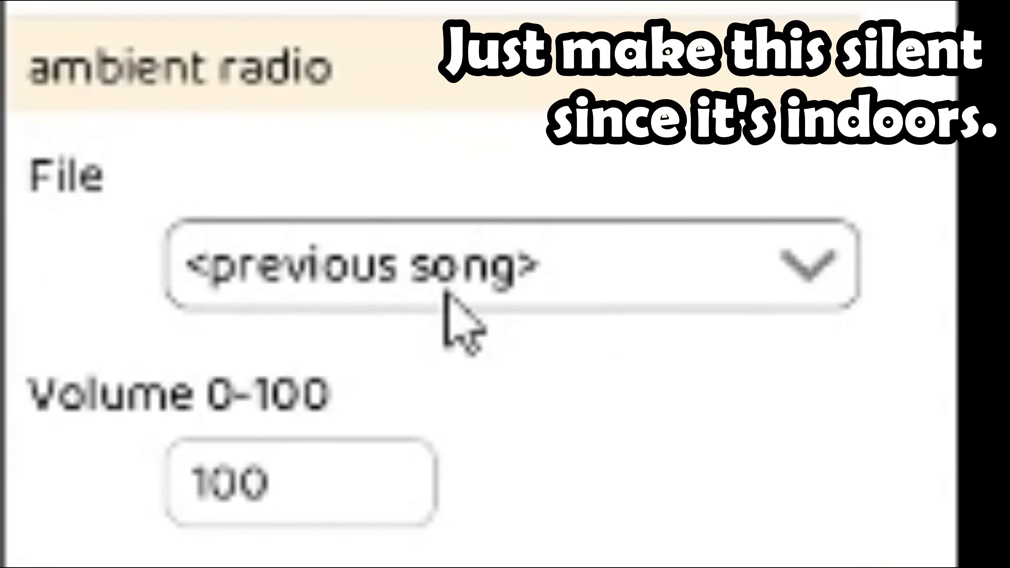
click(445, 294)
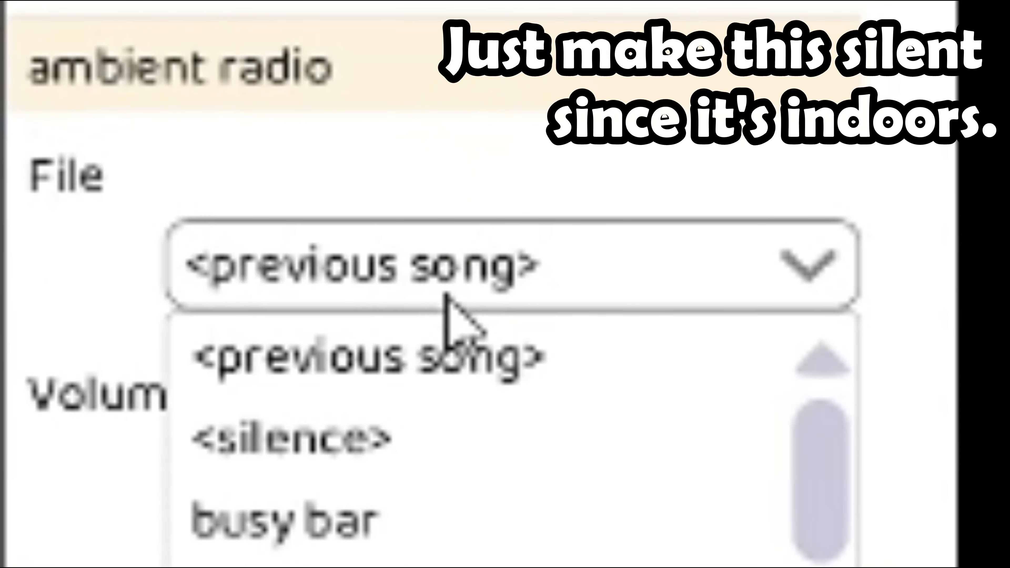
click(378, 457)
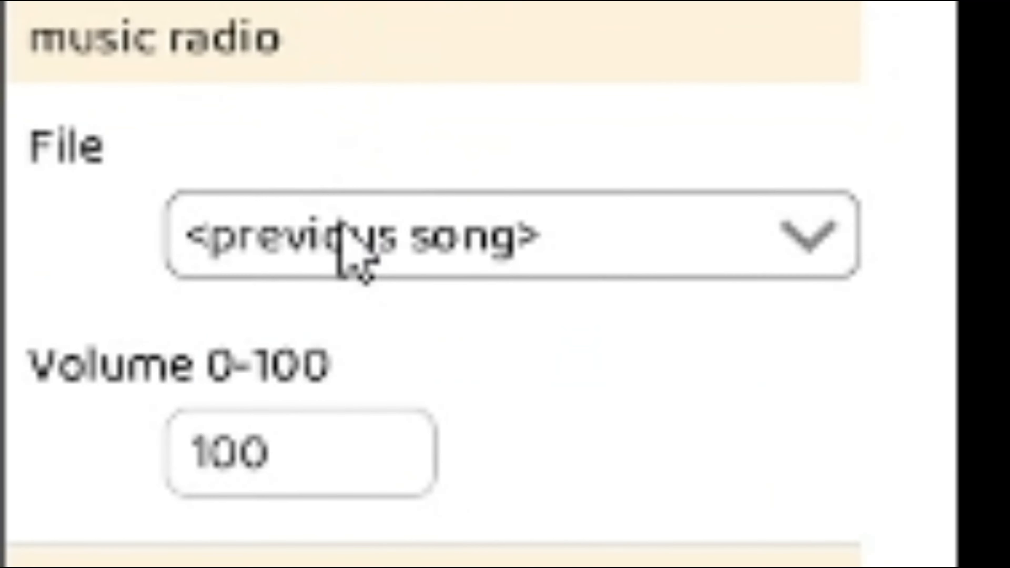
Set the indoor_house music to 'electro: action rock'
click(349, 250)
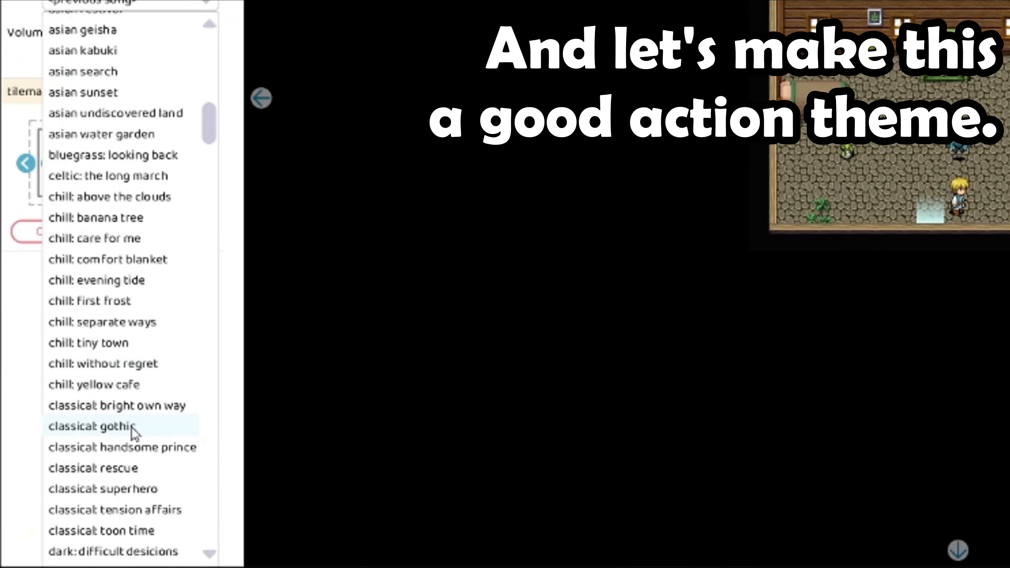
scroll(132, 430, down, 4)
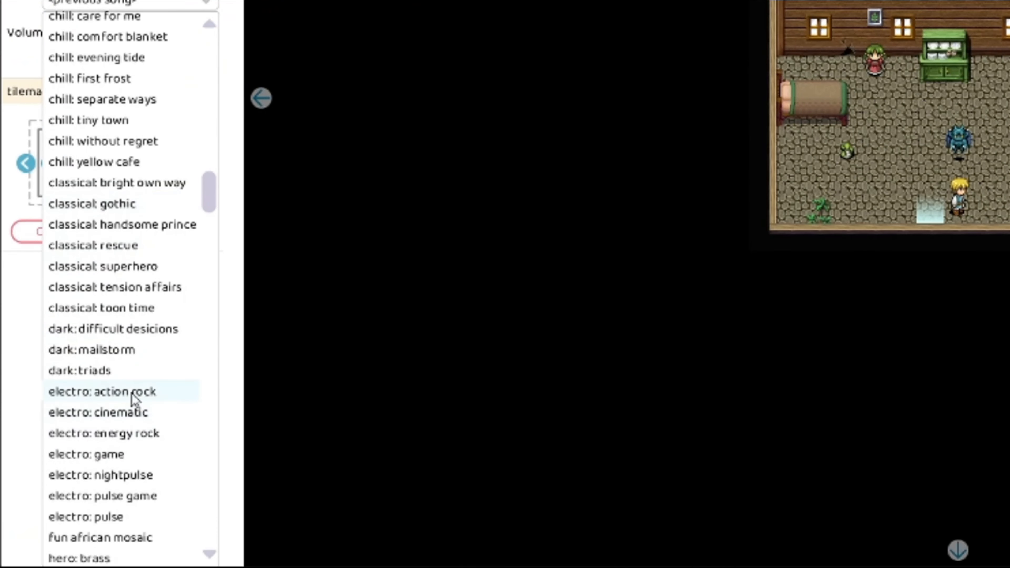
click(132, 392)
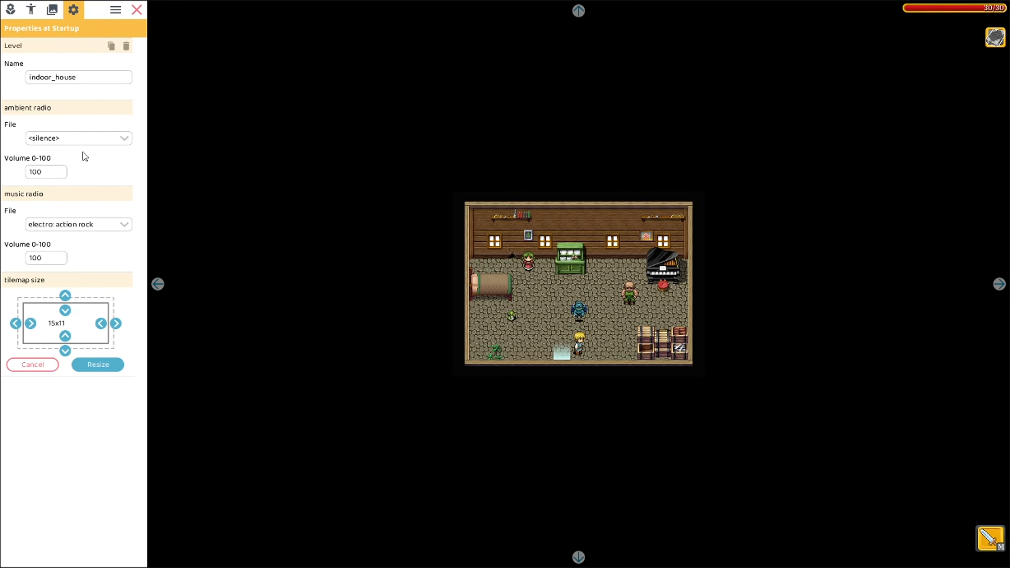
click(69, 230)
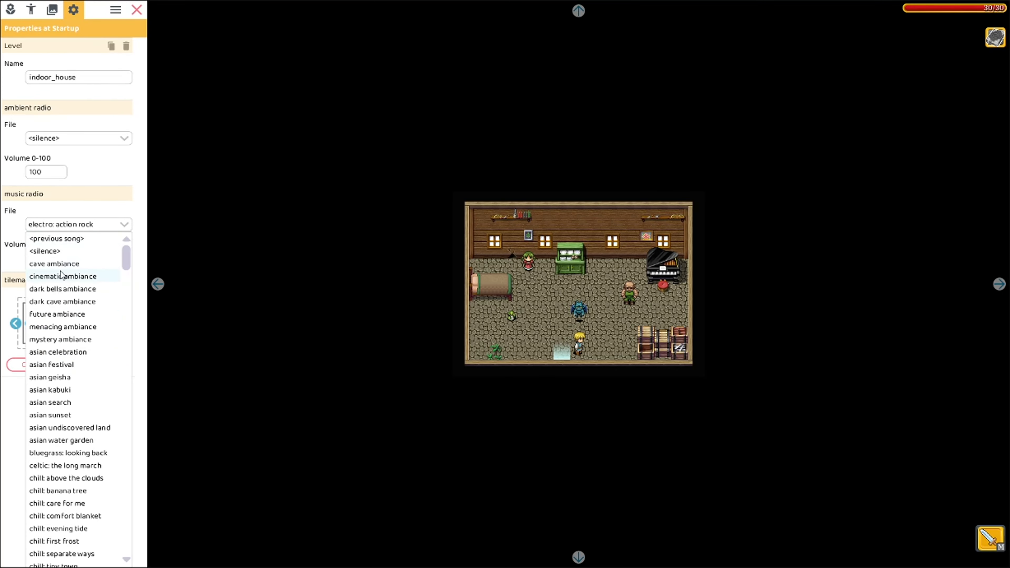
click(75, 224)
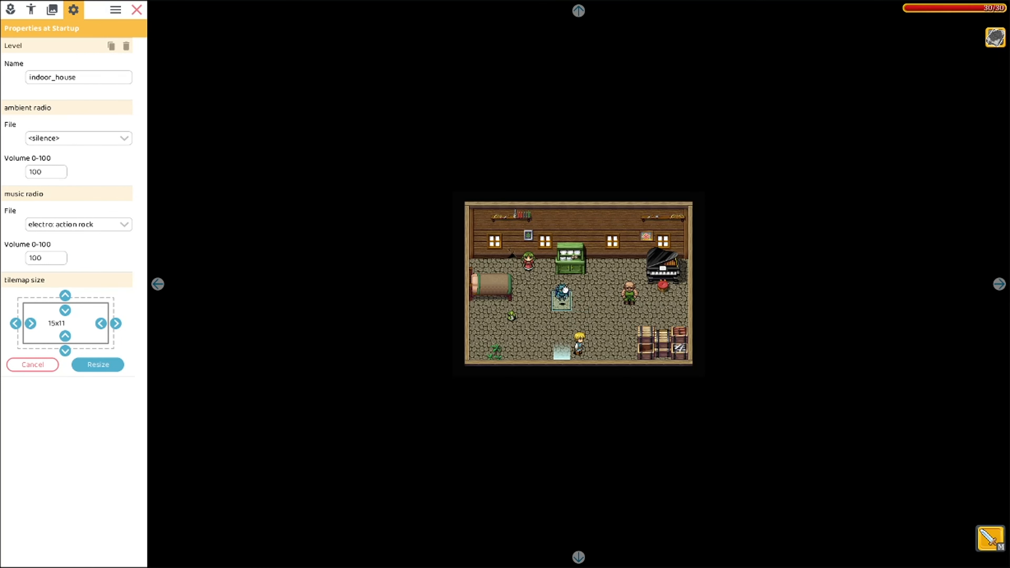
Playtest walking out of the house past the dialogue, then bring up the outdoor level's properties
click(142, 14)
key(Left)
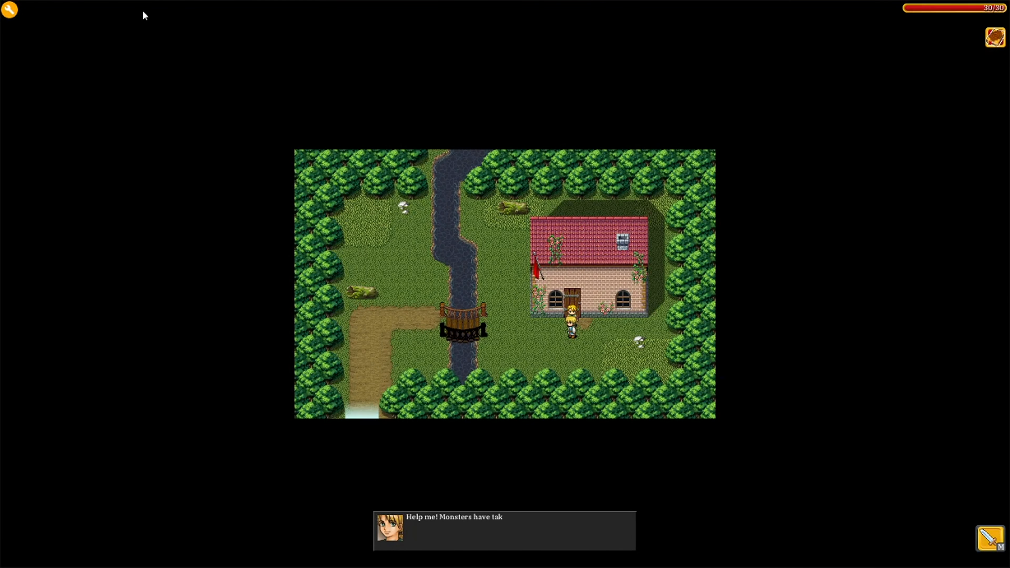
key(space)
key(space)
key(Left)
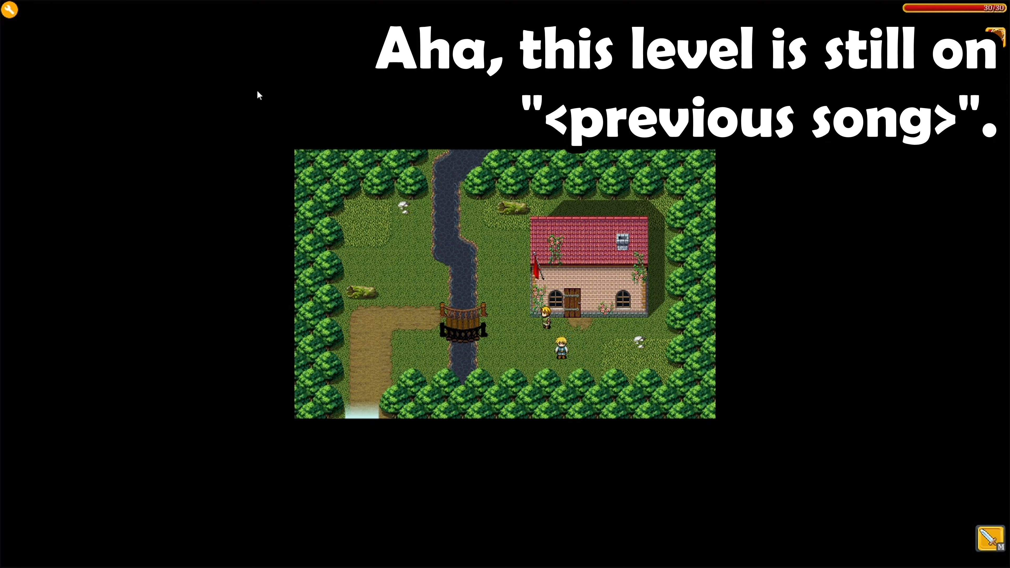
click(9, 10)
Set level_2_house music to 'chill: separate ways' and ambient to 'forest birds & bees', then resume play
click(632, 257)
scroll(517, 437, down, 5)
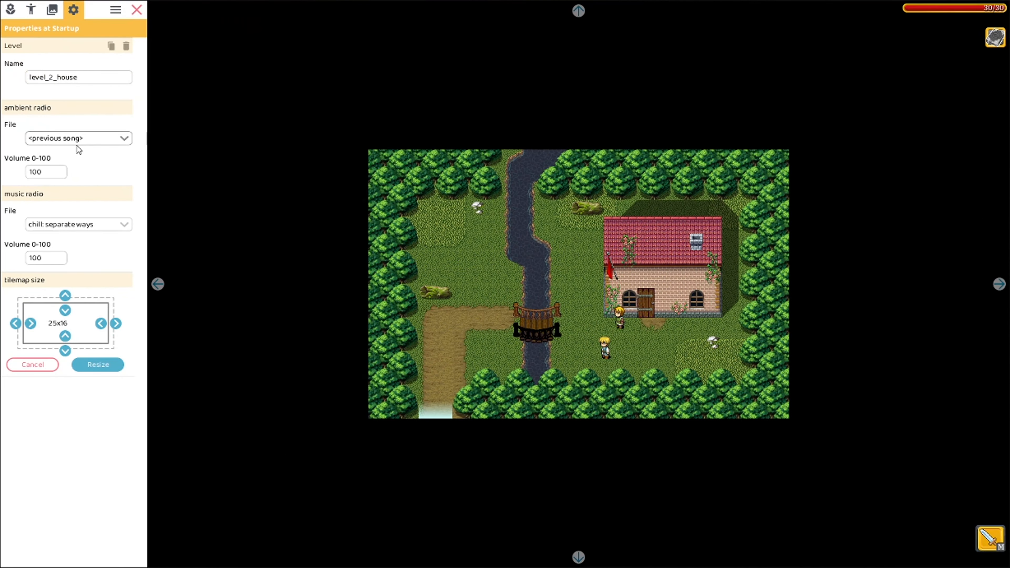
click(78, 138)
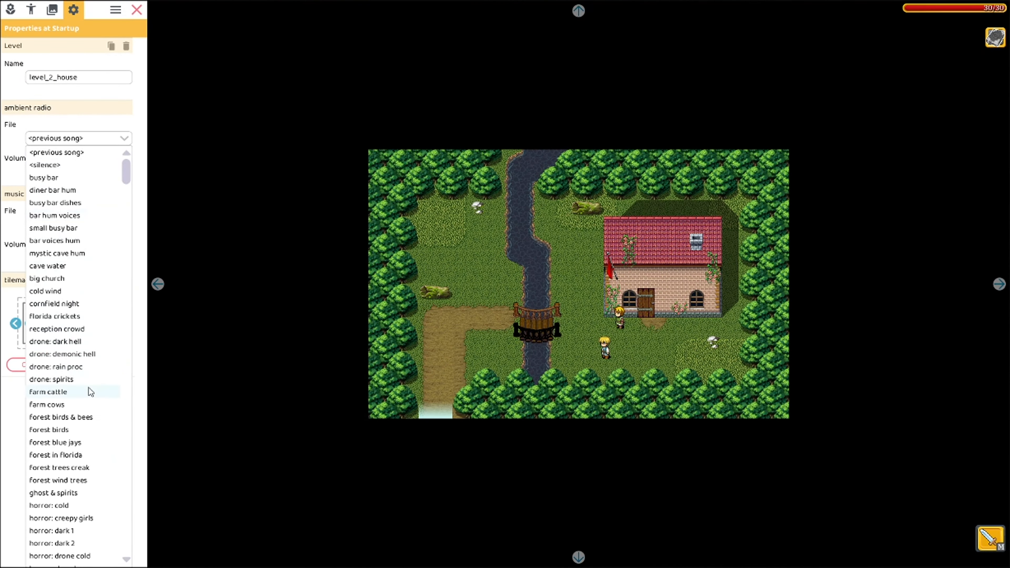
click(73, 418)
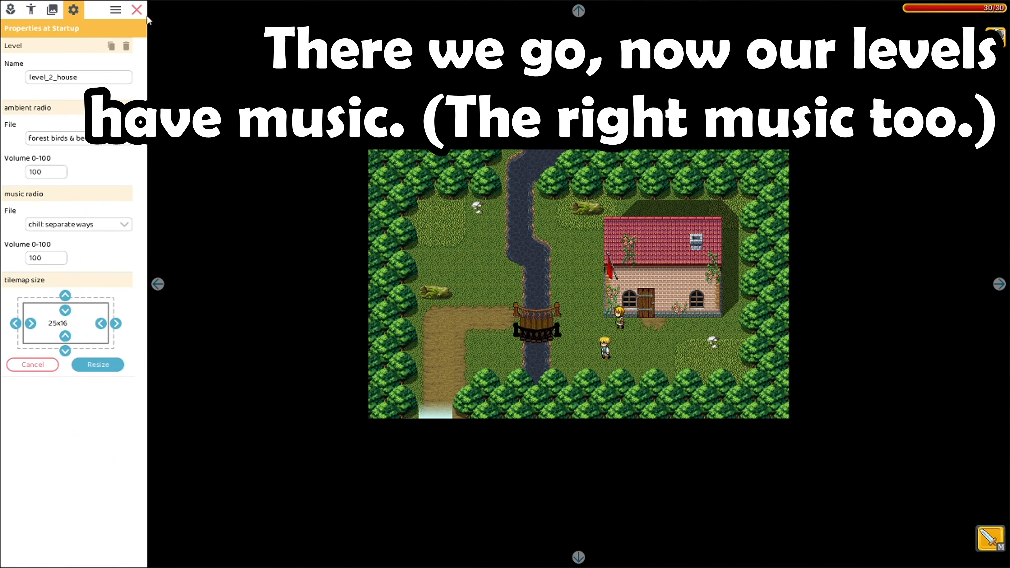
click(137, 10)
Walk the hero toward the bridge and across it into the house
key(Up)
key(Left)
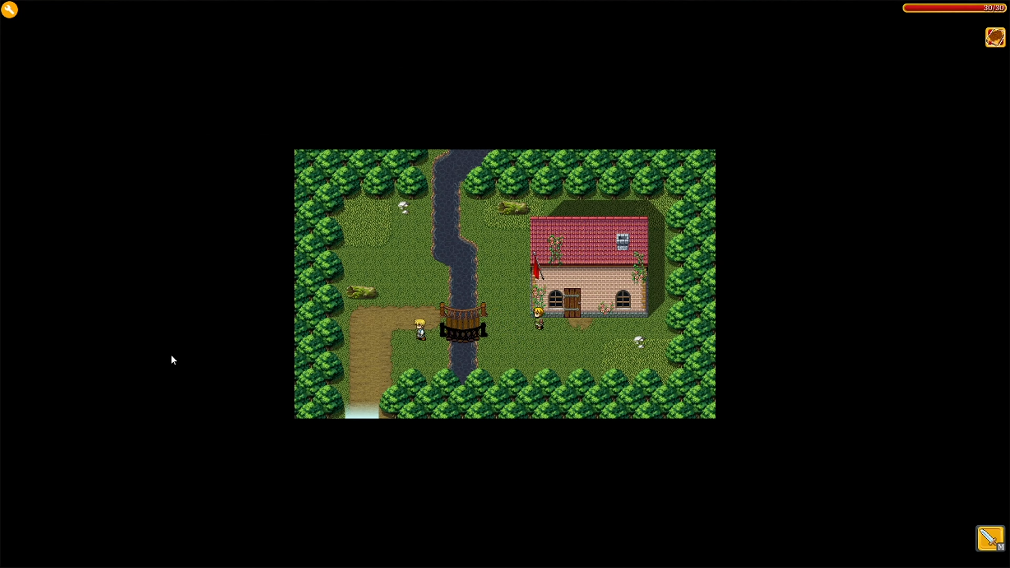
key(Down)
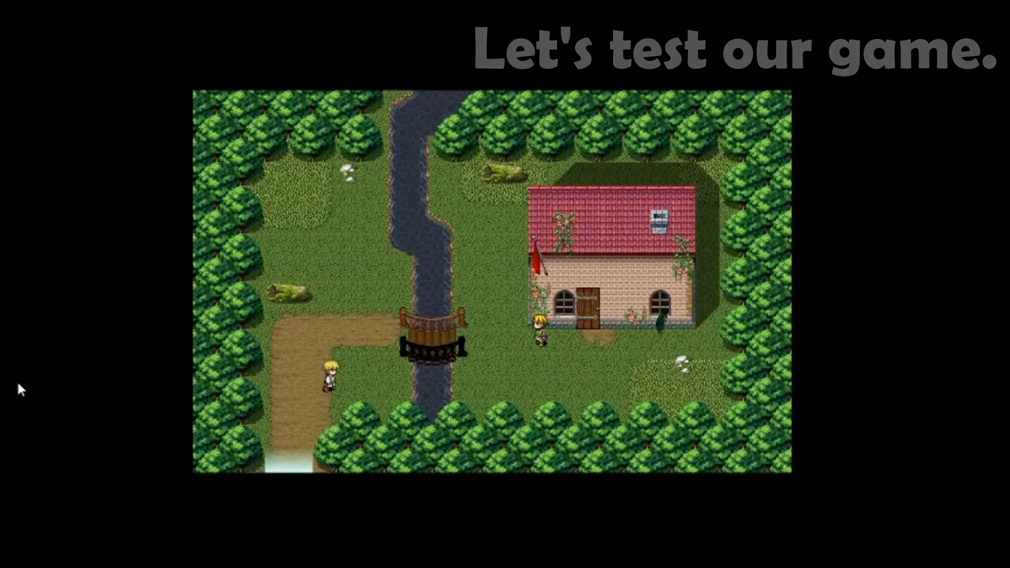
key(Right)
key(Up)
key(Down)
key(Up)
Move around the room swinging the sword to kill the blue monster
key(Up)
key(Right)
key(Down)
key(Left)
key(Up)
key(a)
key(Right)
key(Down)
key(a)
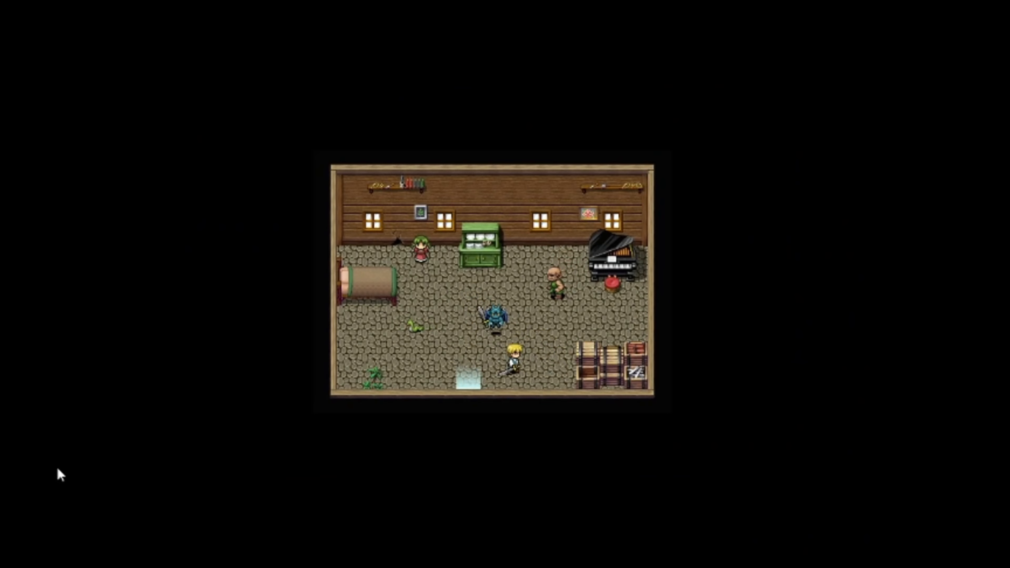
key(Up)
key(Right)
key(Left)
Strike down the bald monster with the sword
key(Up)
key(Right)
key(a)
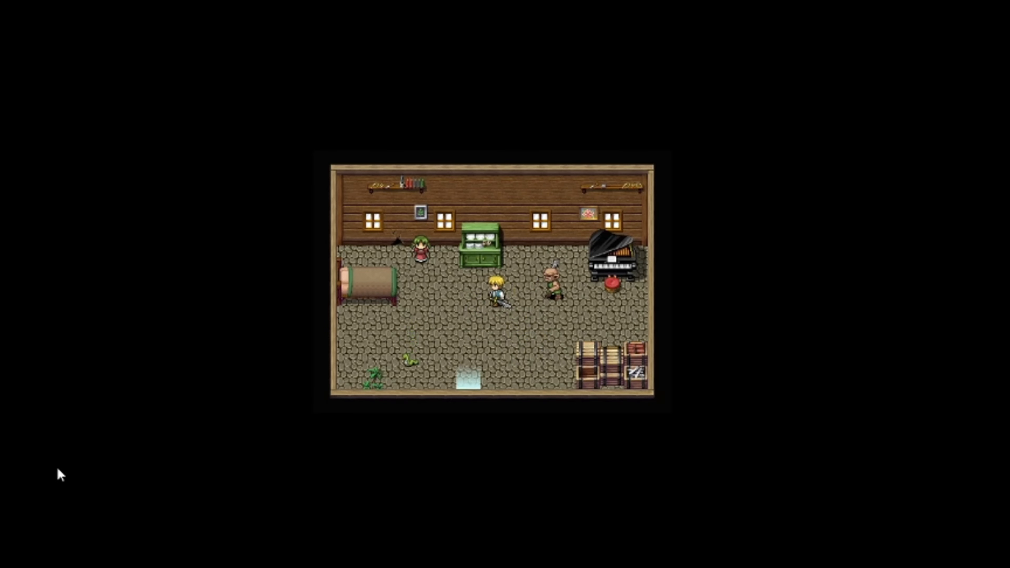
key(Down)
key(Left)
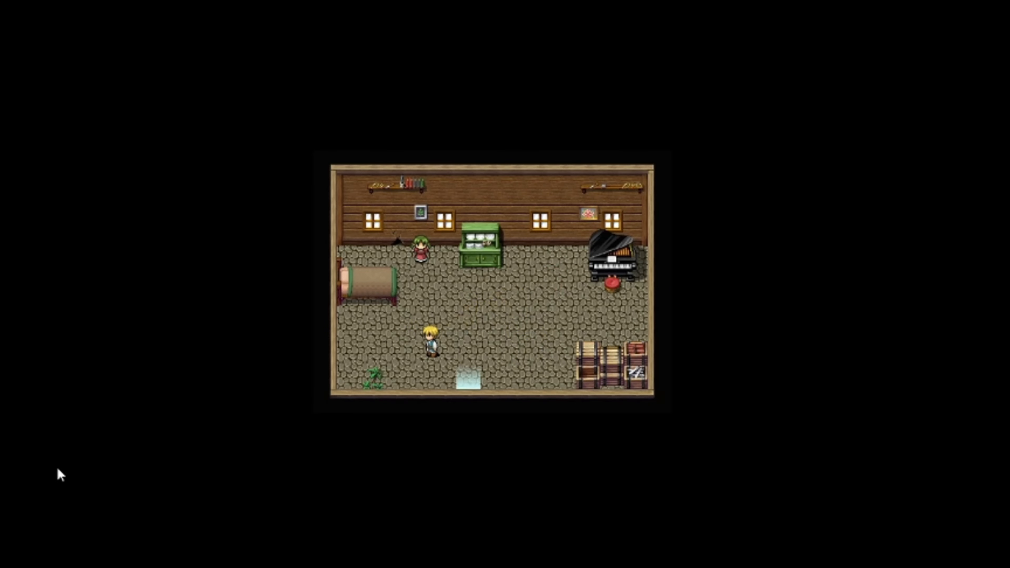
Walk to the girl inside, then leave the house back to the outdoor map
key(Down)
key(Left)
key(Right)
key(Up)
key(Left)
key(Up)
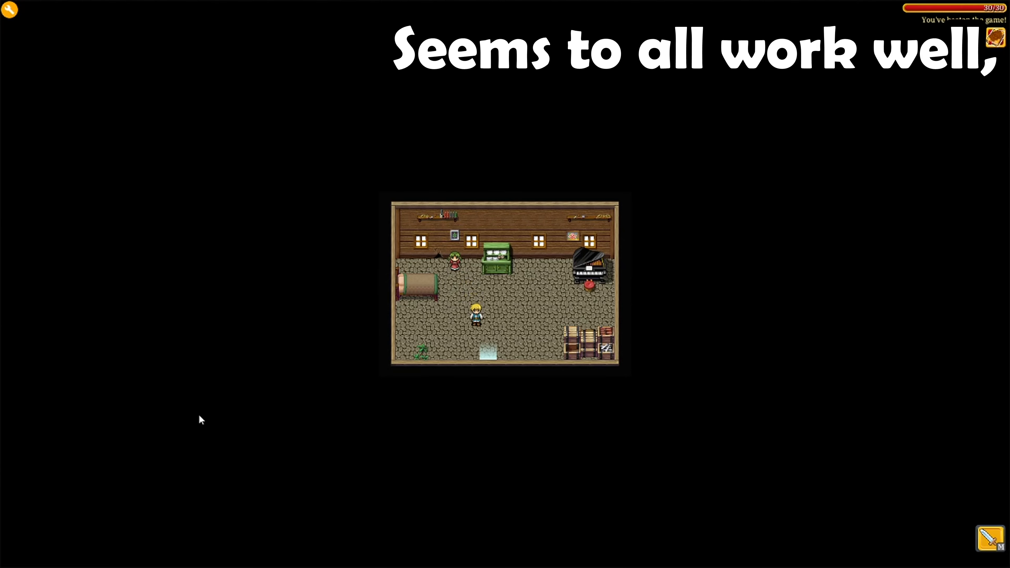
key(Right)
key(Down)
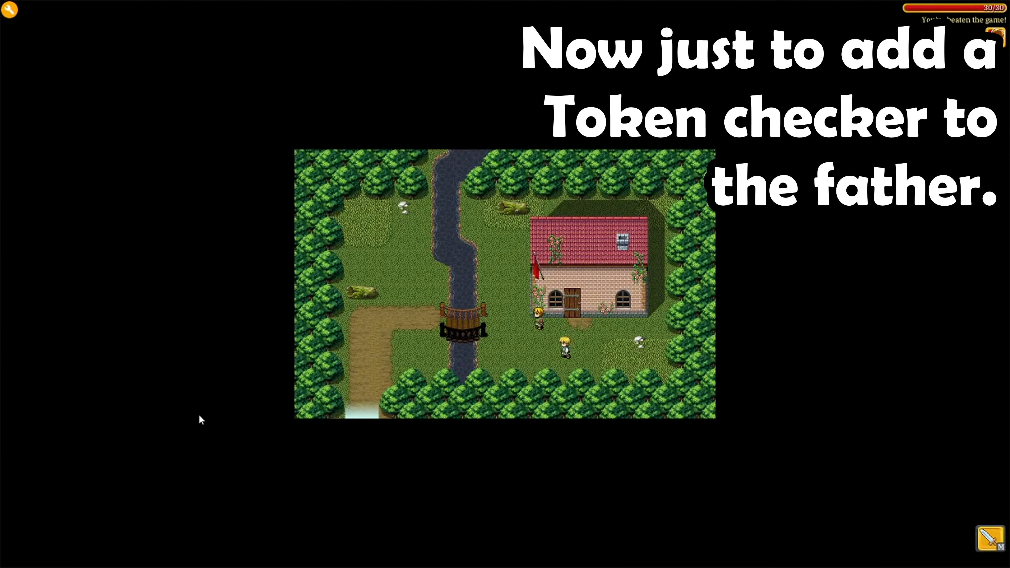
Talk to the father, close his dialogue, and step the hero away
key(Up)
key(space)
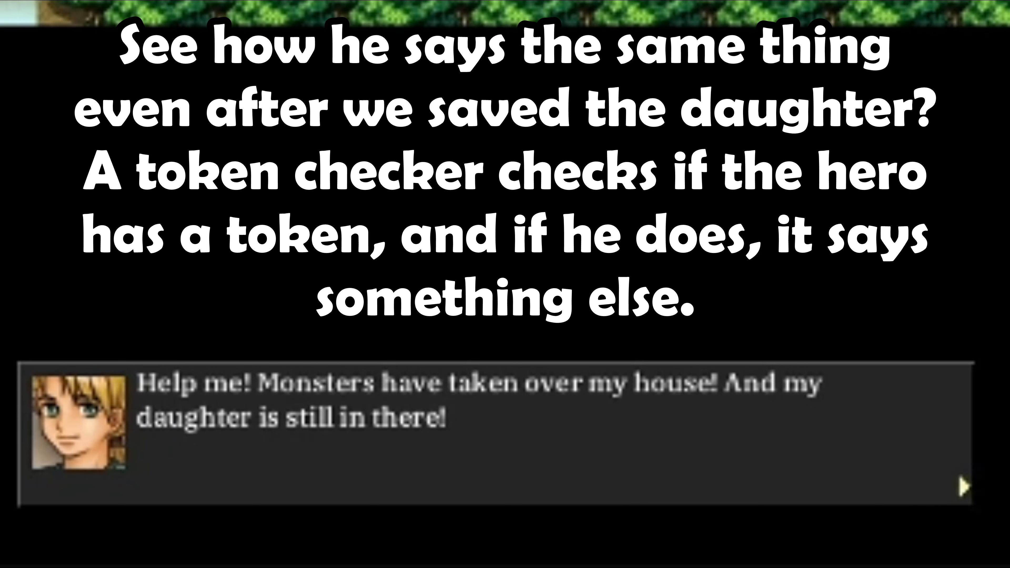
key(space)
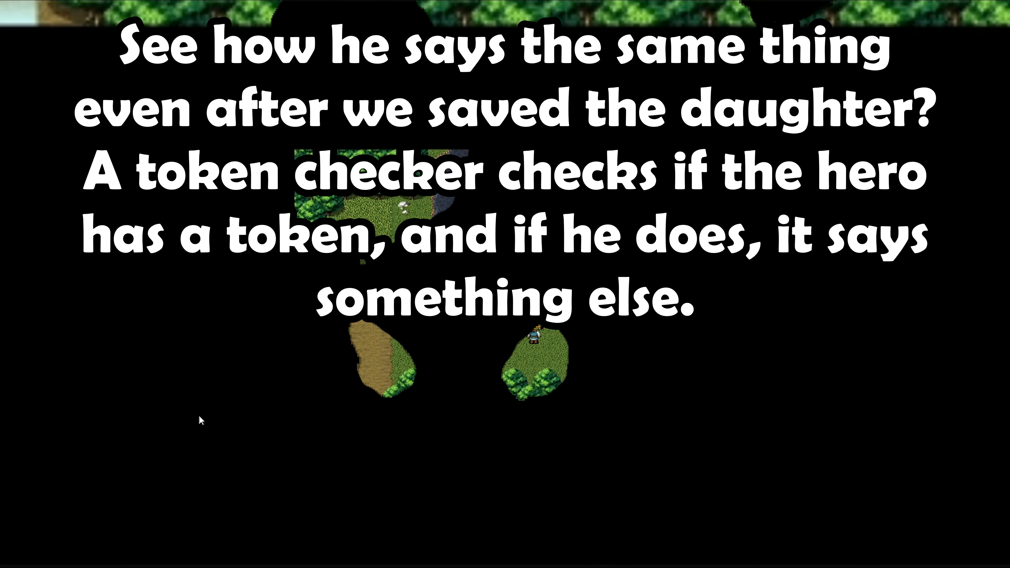
key(Down)
key(Right)
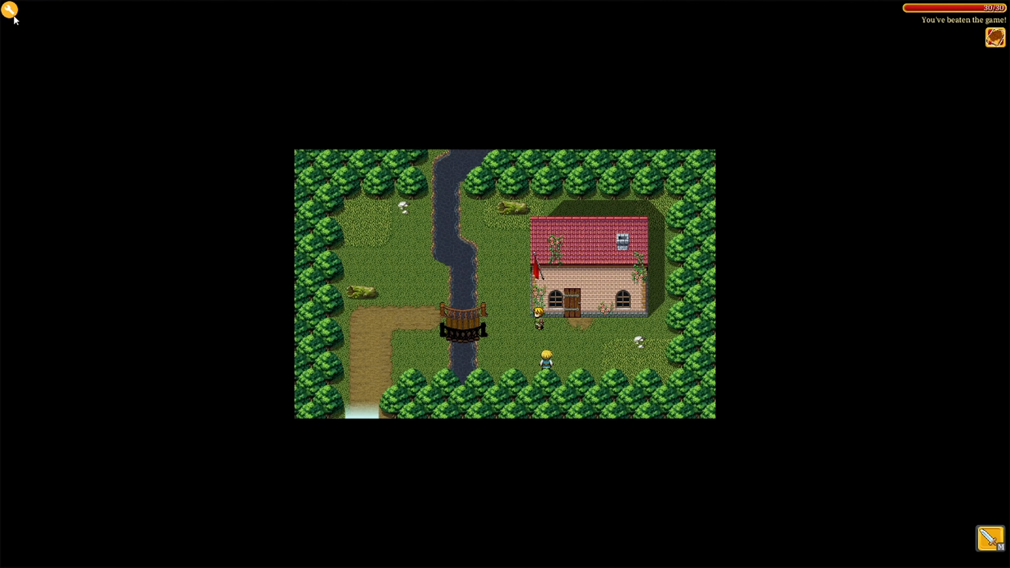
In the editor, delete both of the father's existing When touched actions
click(11, 13)
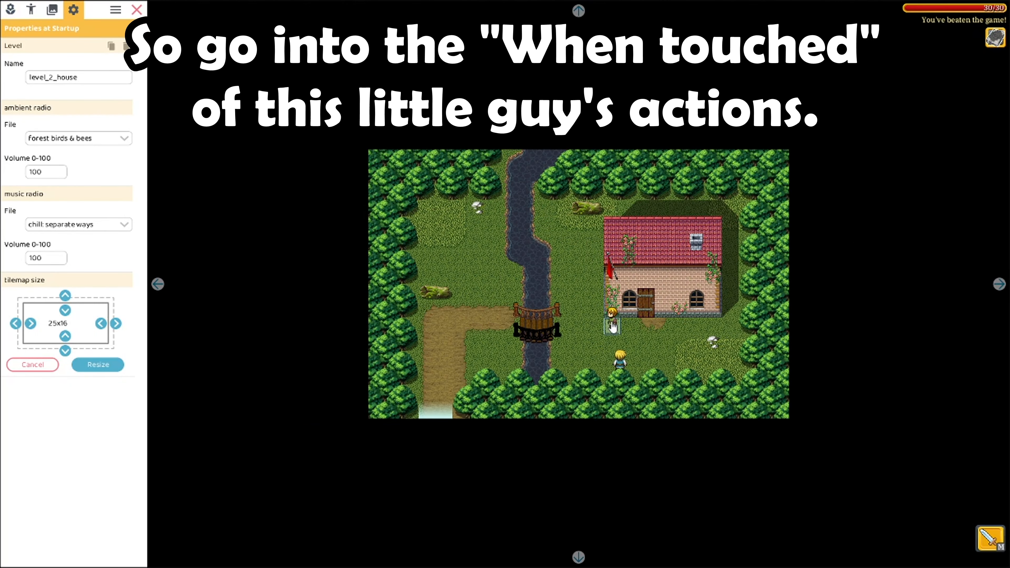
click(613, 326)
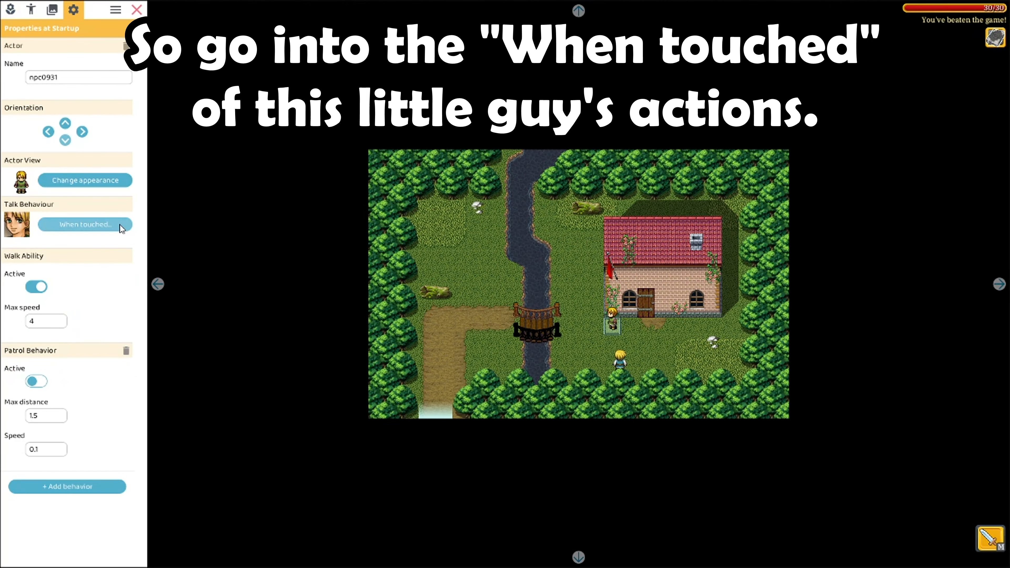
click(85, 224)
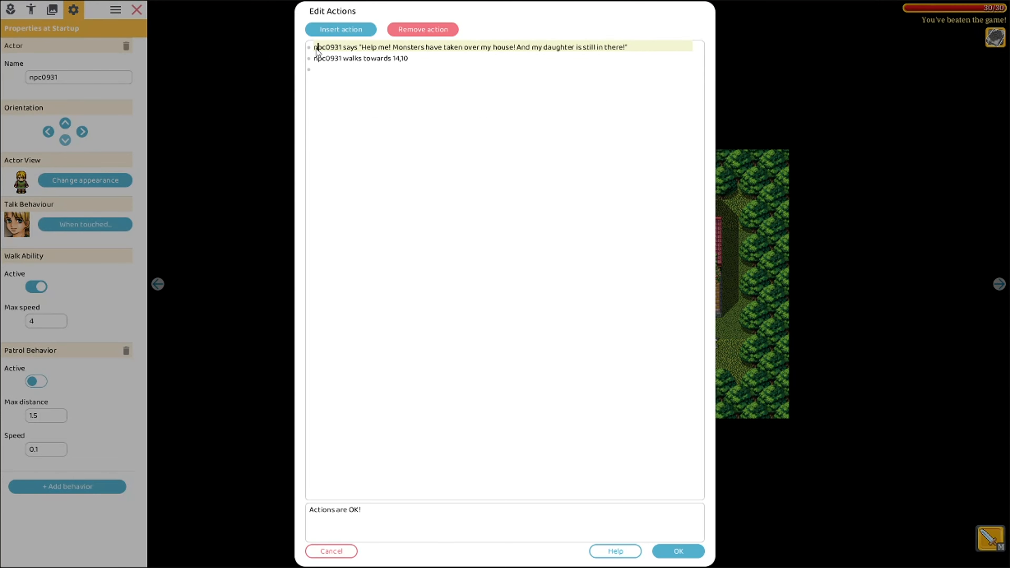
drag(315, 48, 409, 60)
key(ctrl+c)
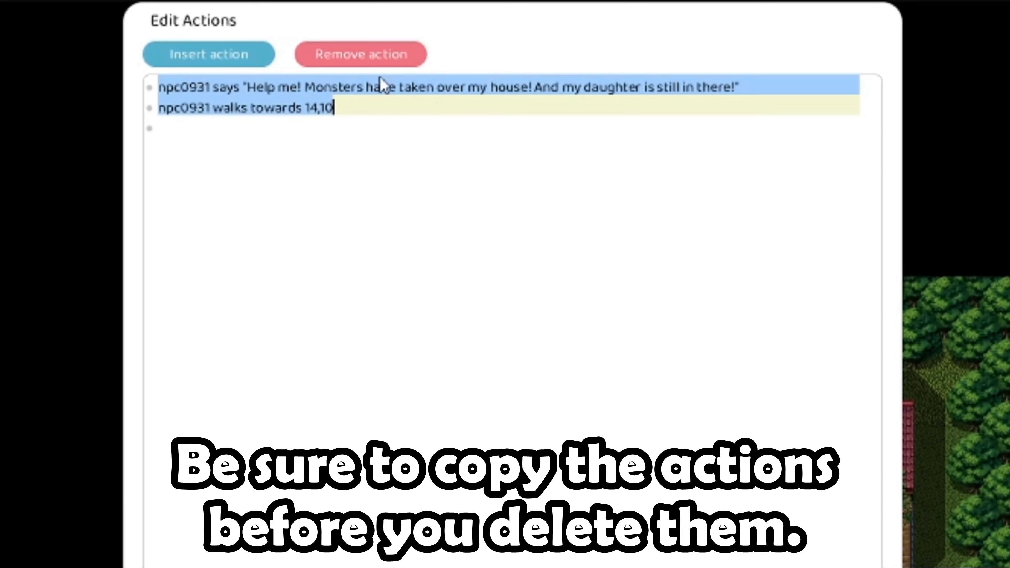
click(378, 56)
click(378, 56)
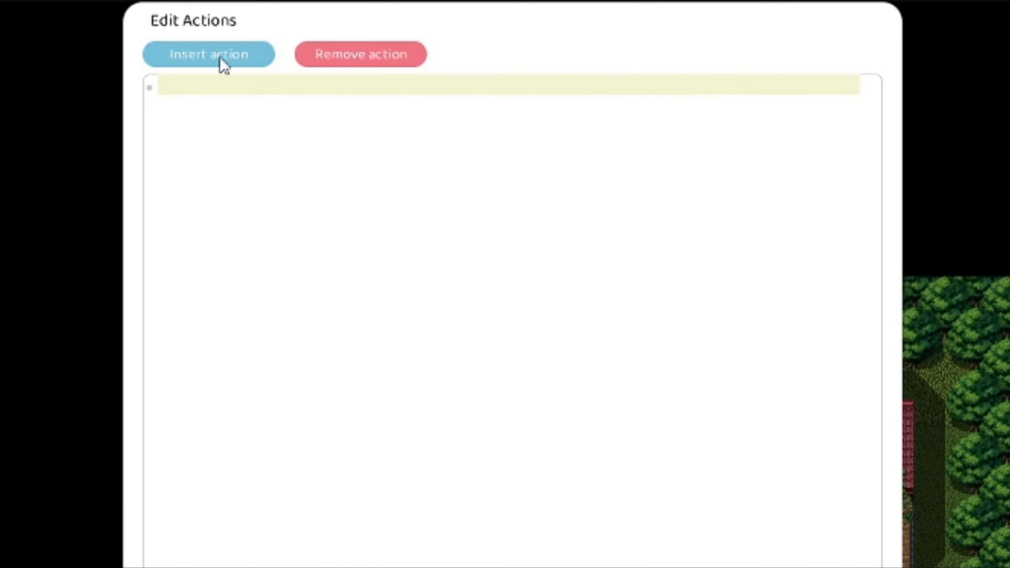
Insert a 'hero has token' condition for the token gamewon
click(226, 62)
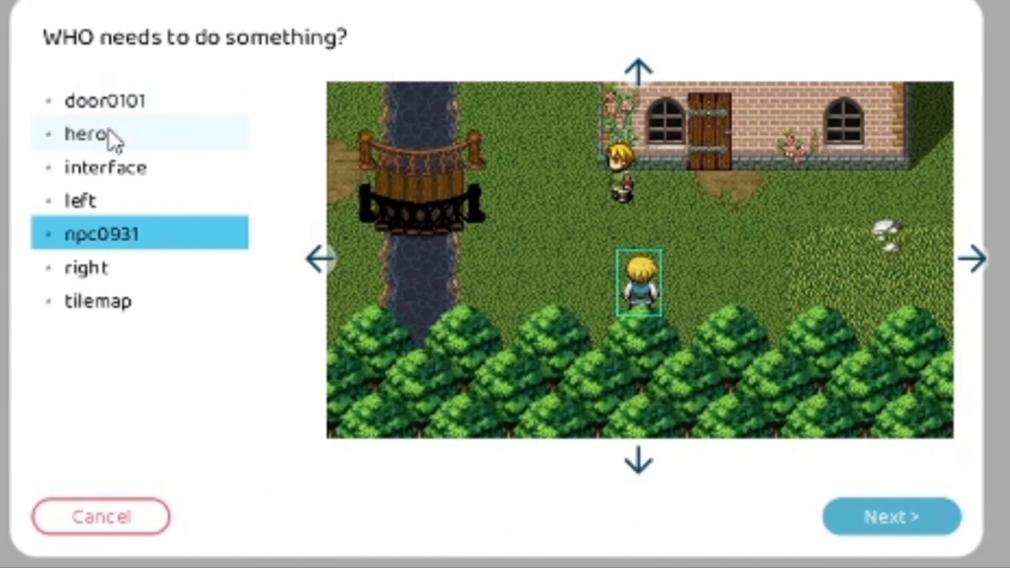
double_click(111, 138)
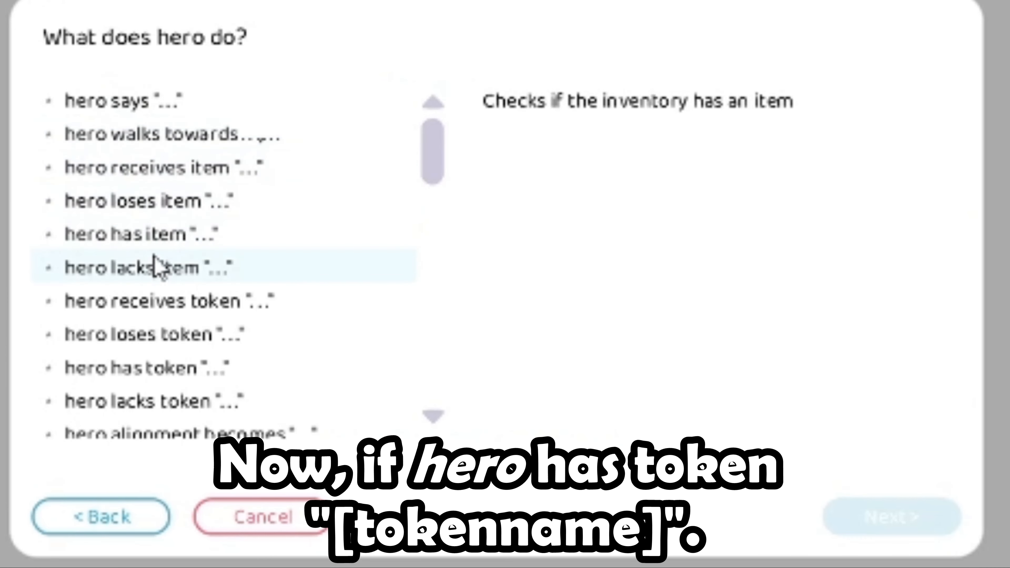
scroll(195, 271, down, 1)
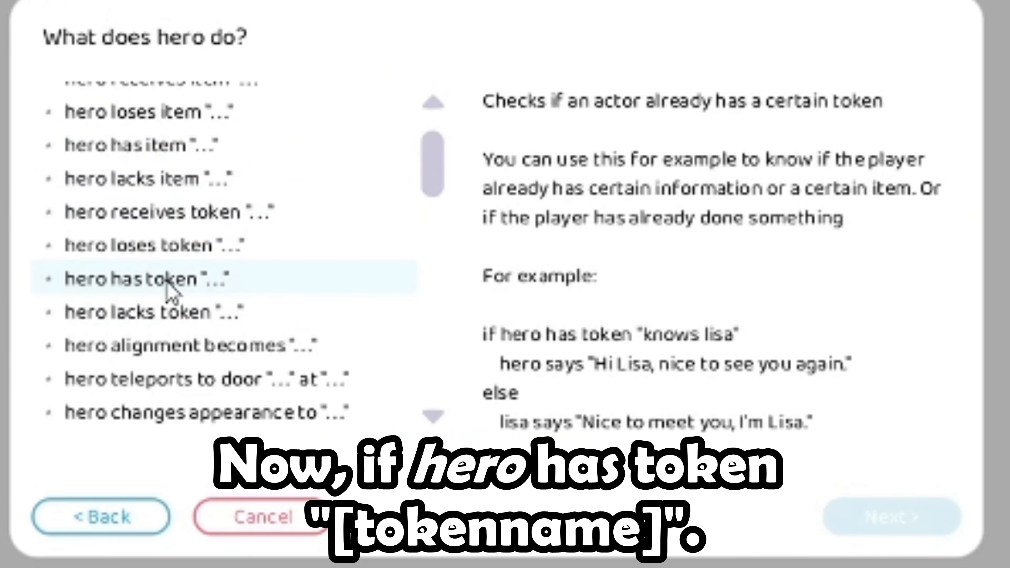
double_click(167, 280)
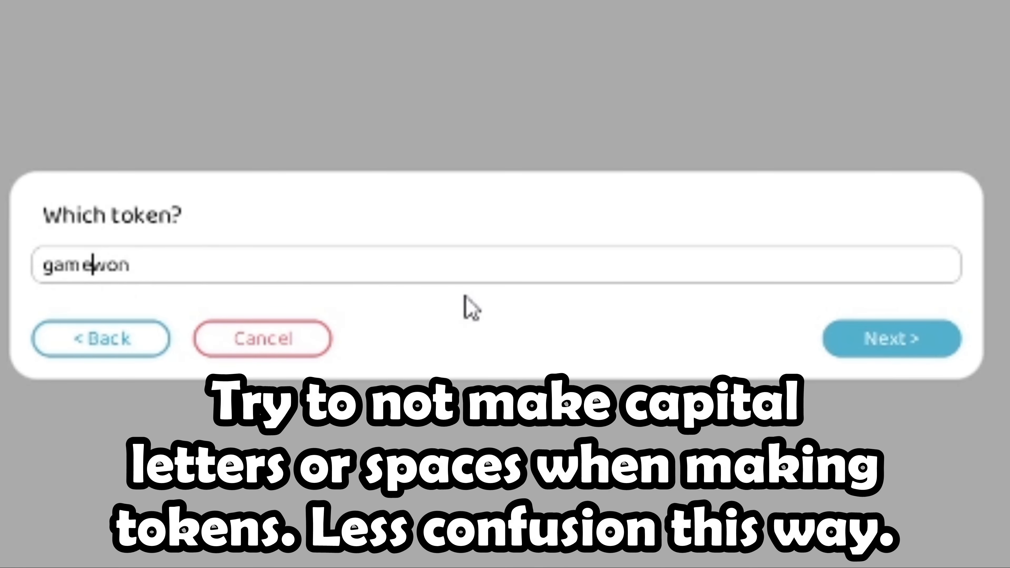
click(472, 270)
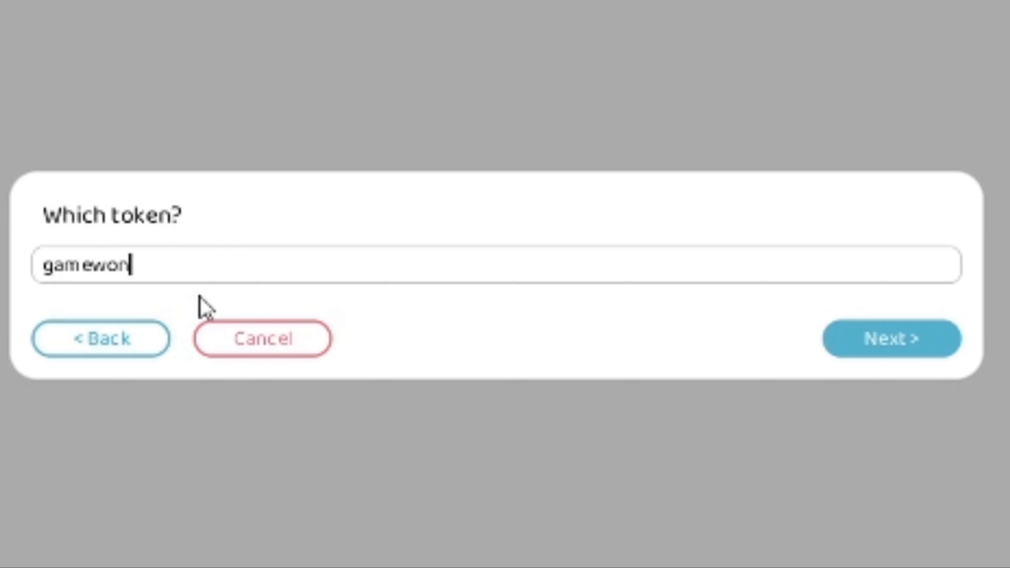
click(890, 346)
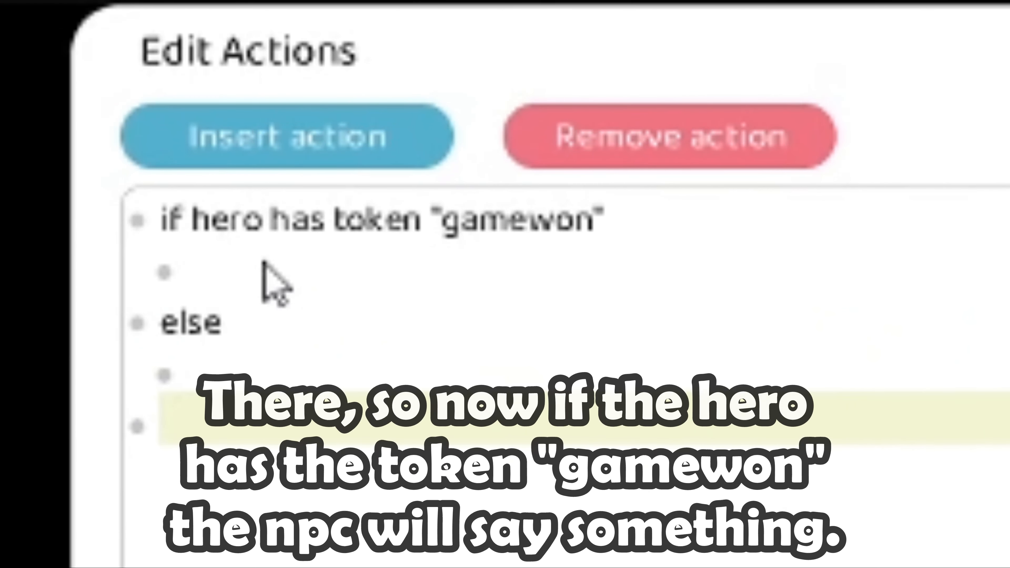
Under the gamewon condition, make the father say 'Thank you for say' and remove the extra blank line
click(259, 267)
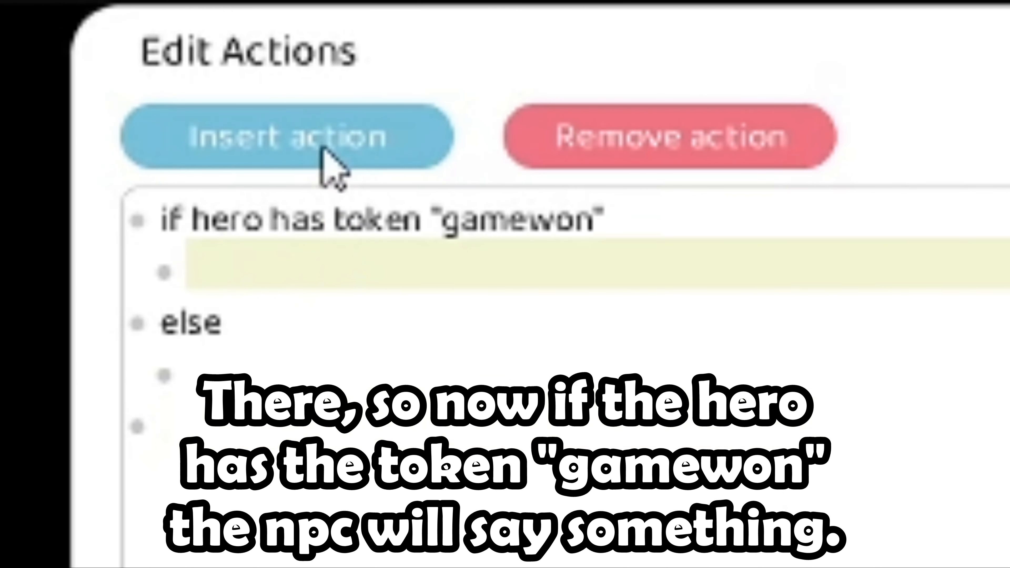
click(280, 361)
click(342, 245)
click(307, 148)
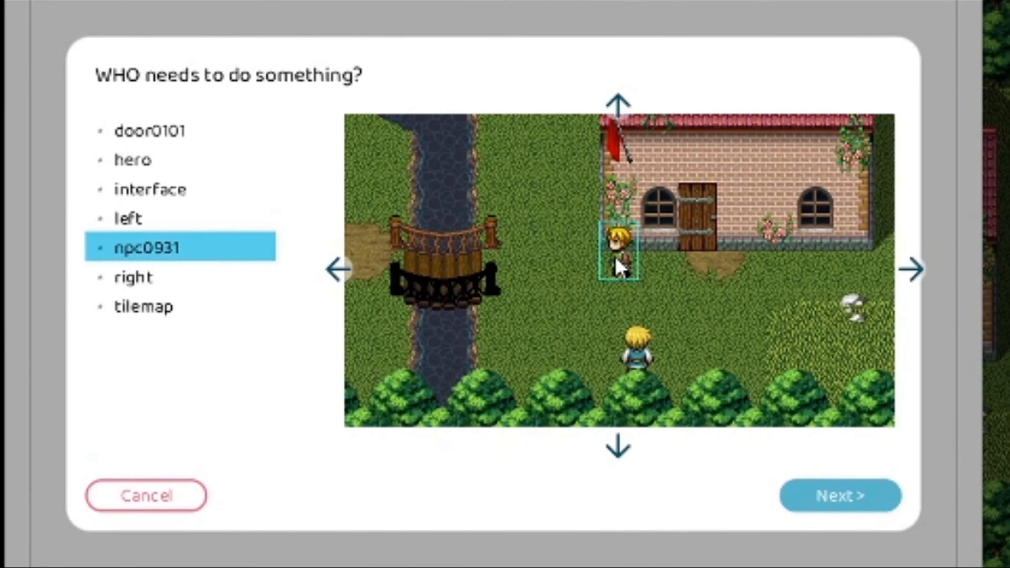
double_click(616, 264)
double_click(248, 134)
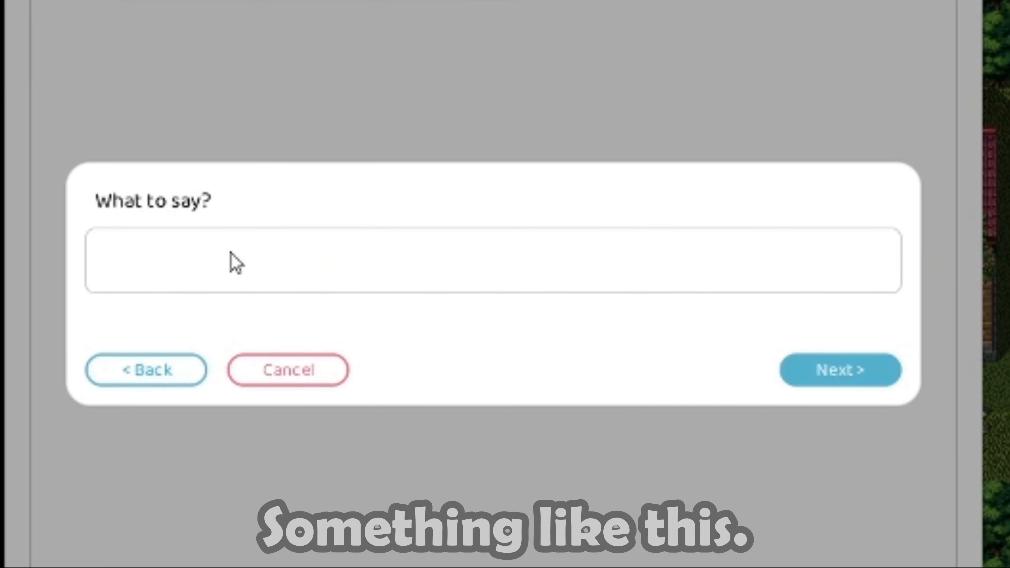
text(Thank you for say)
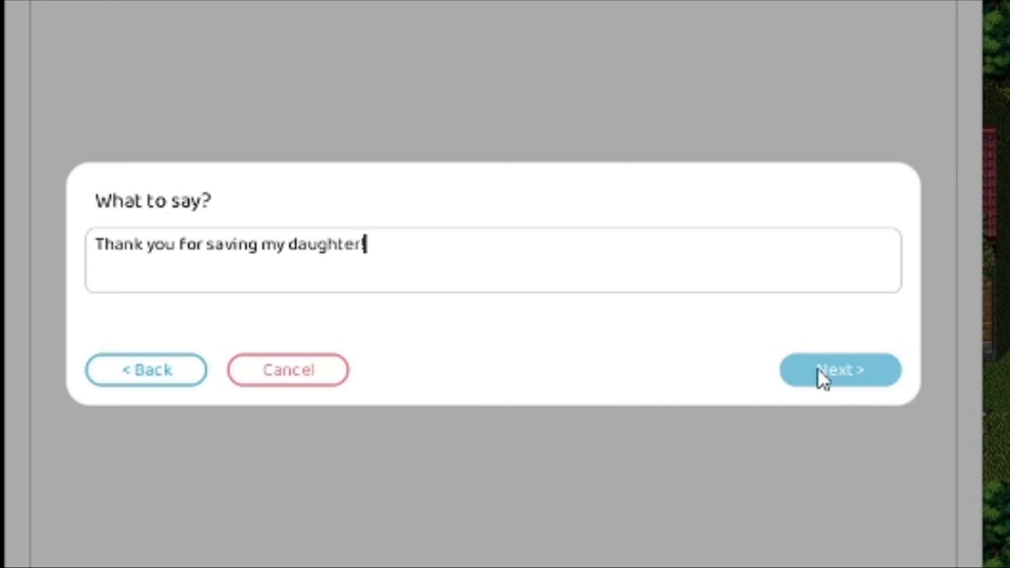
click(821, 378)
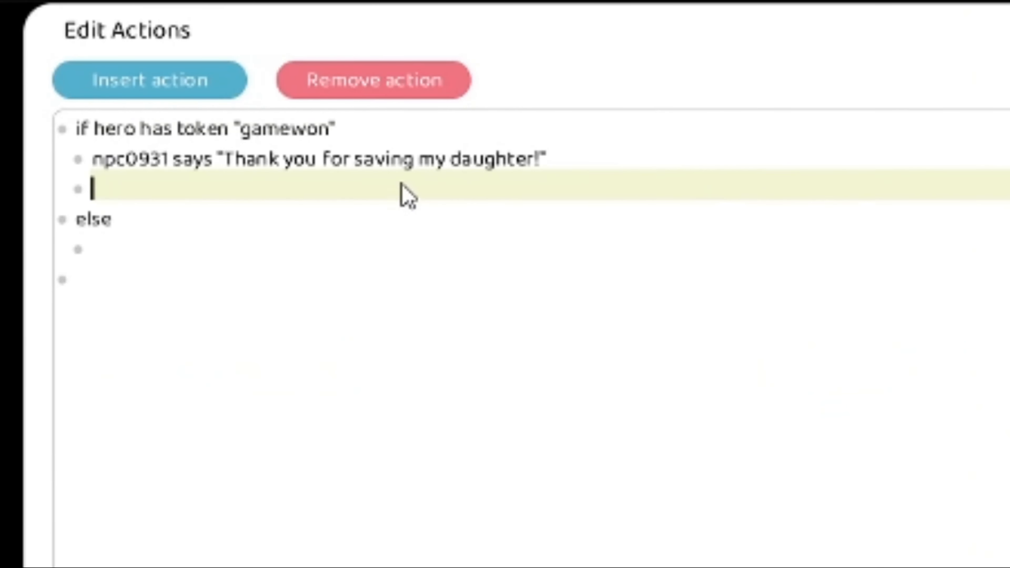
click(374, 80)
Paste the copied father actions under else, indent the walks towards 14,10 line, and add a double-indented empty line
click(184, 227)
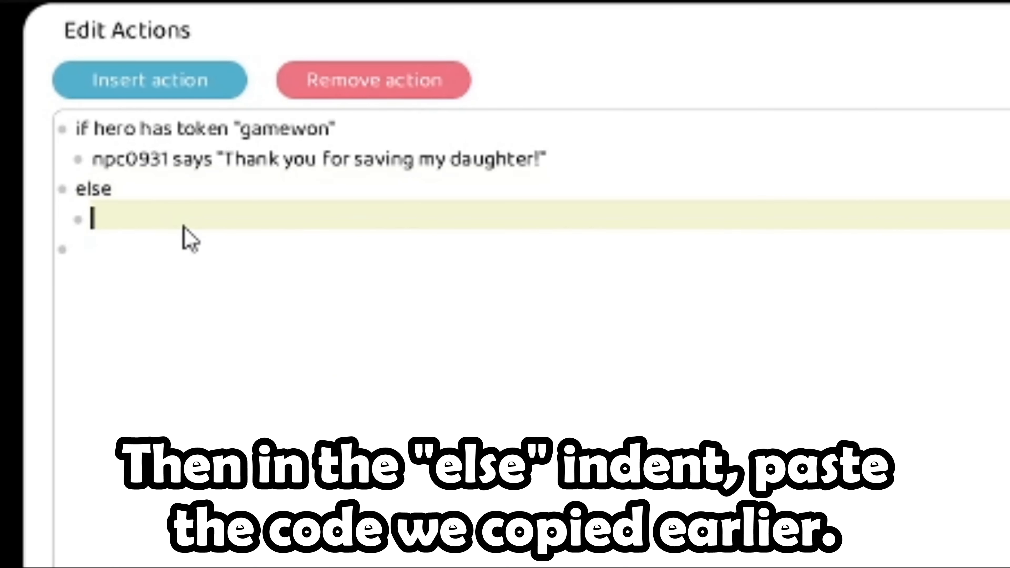
key(ctrl+v)
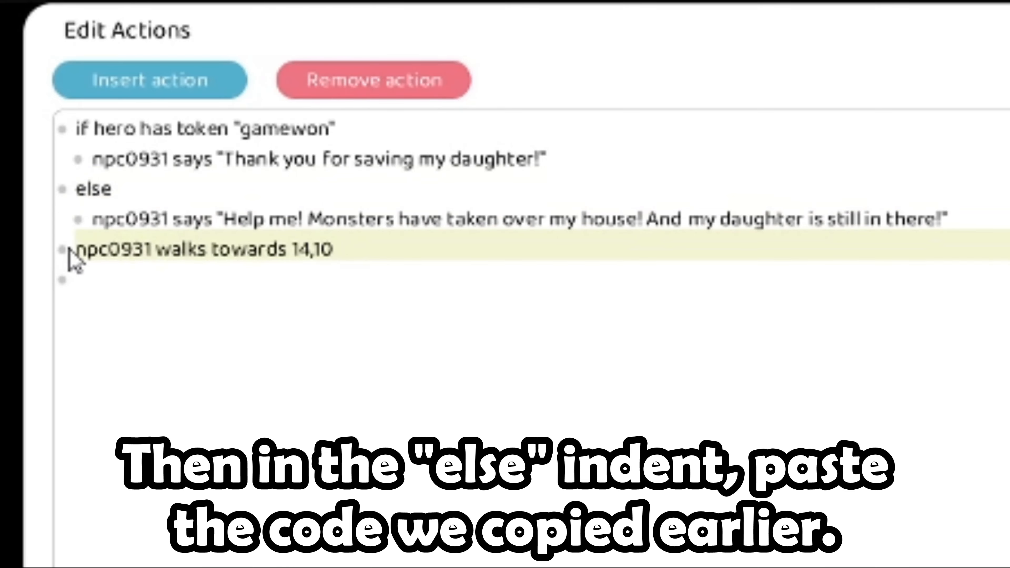
click(68, 255)
key(Tab)
click(393, 244)
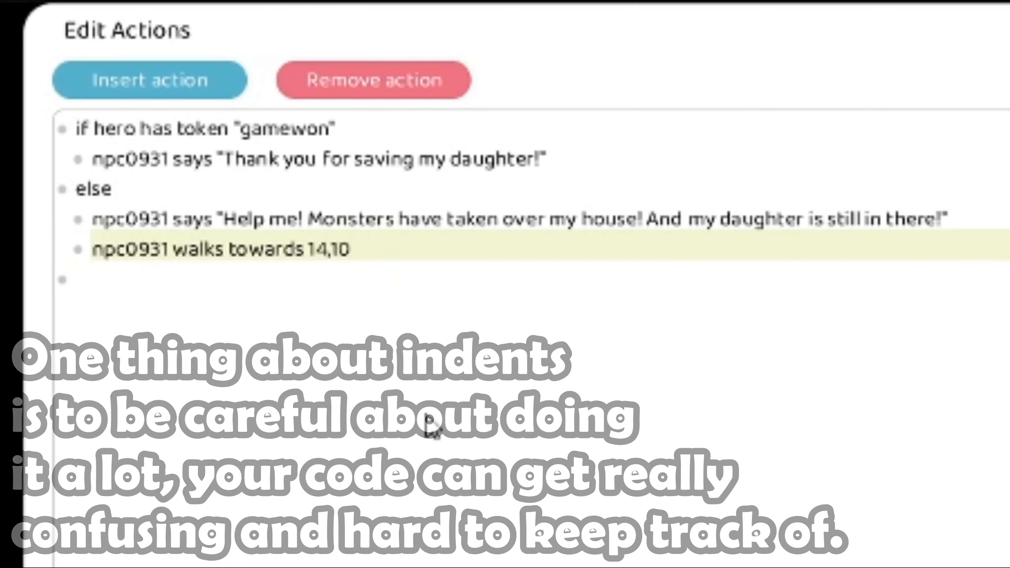
key(Return)
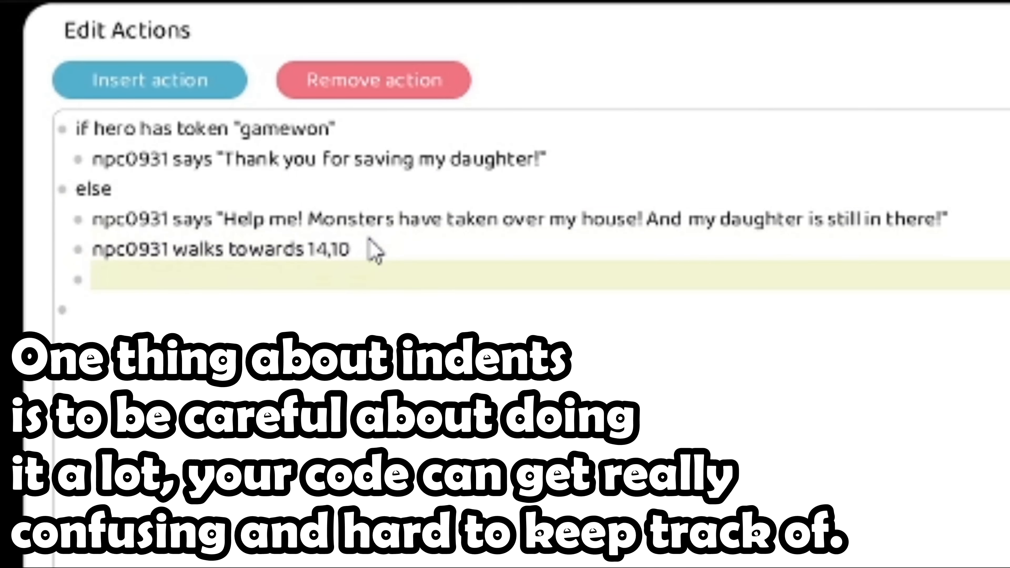
key(Tab)
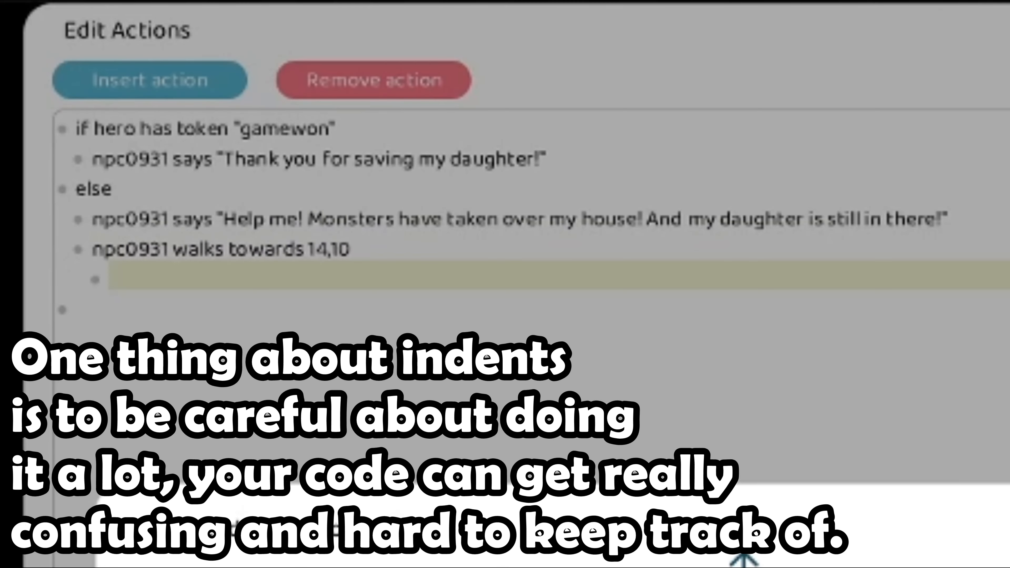
key(Tab)
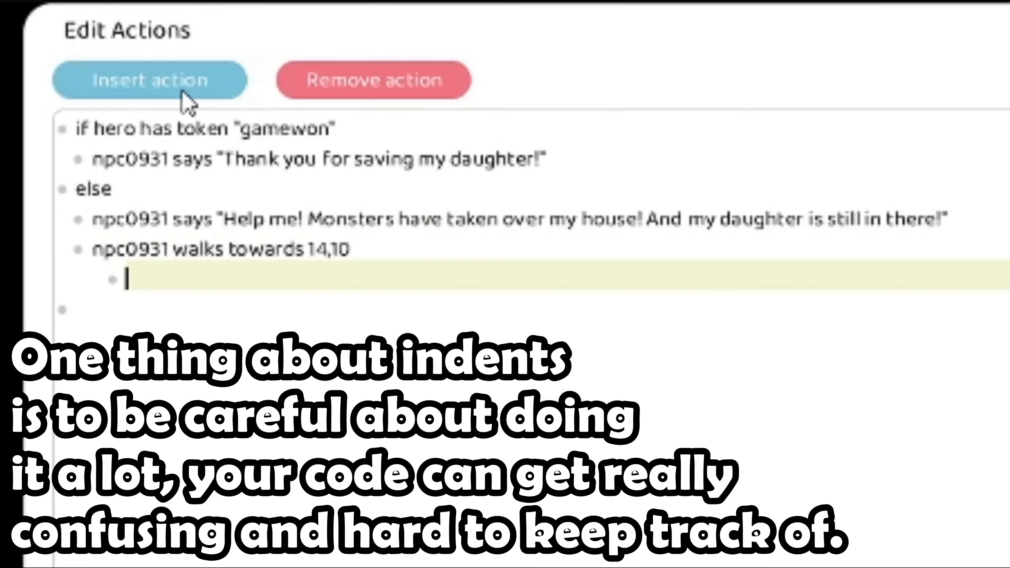
Add an npc0931 says 'Don't do this' line and backspace away its extra indent
click(183, 93)
click(127, 263)
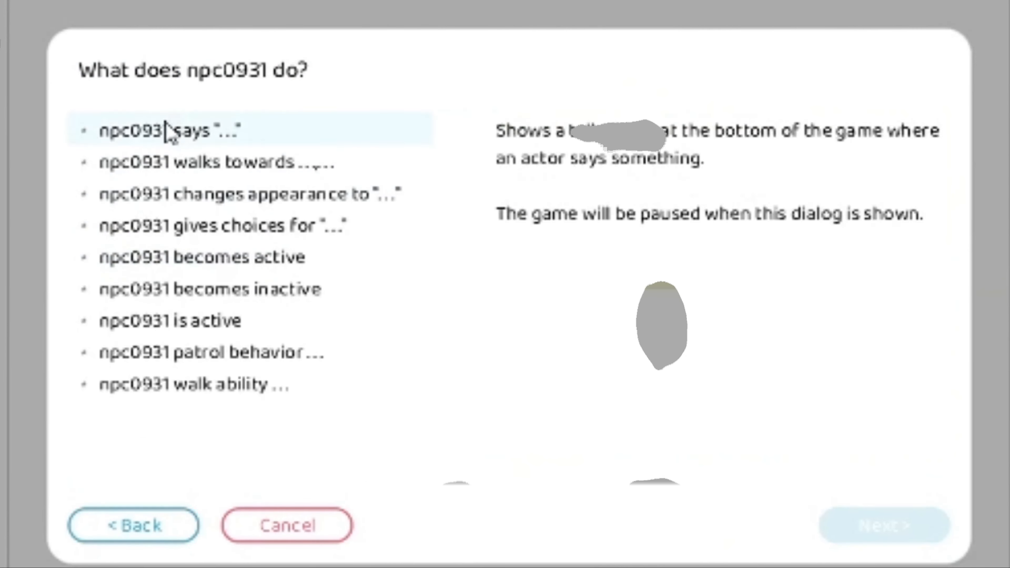
click(167, 137)
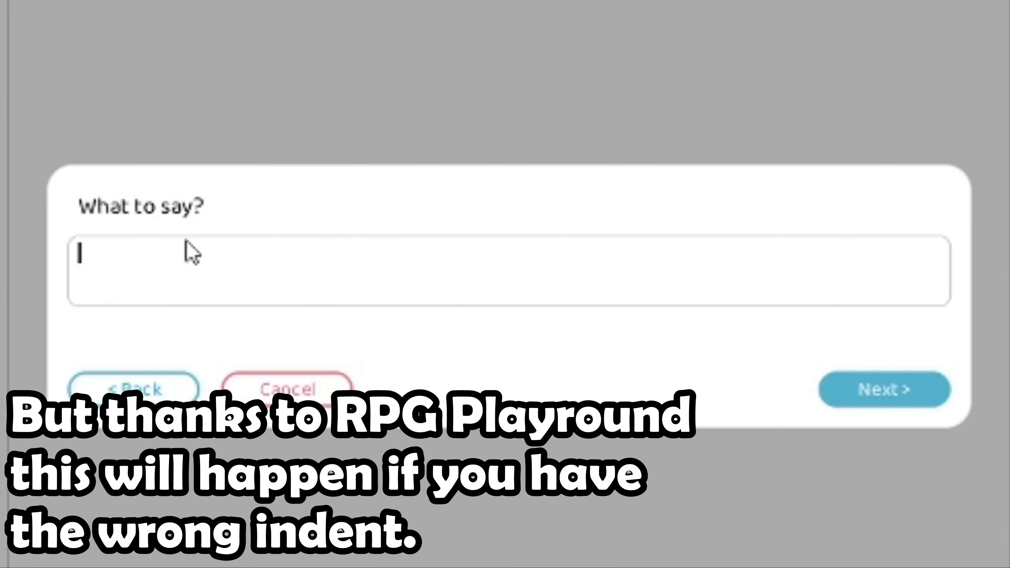
text(Don't do this)
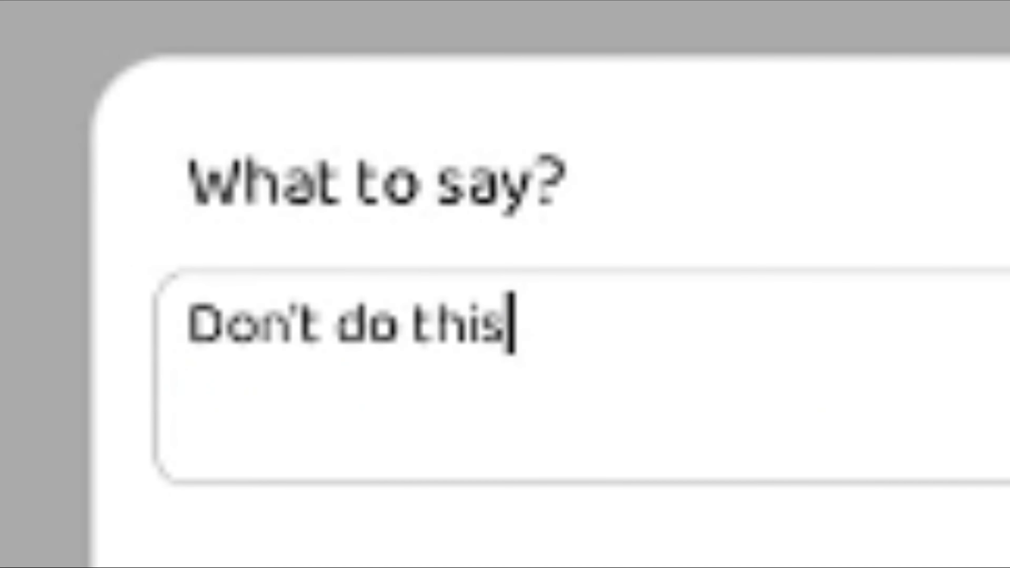
key(Return)
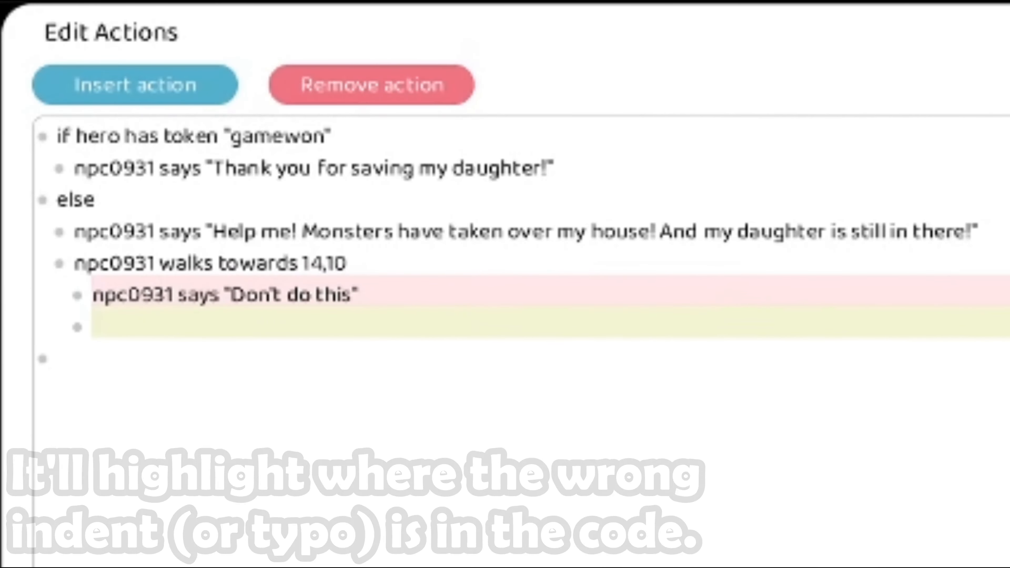
click(203, 332)
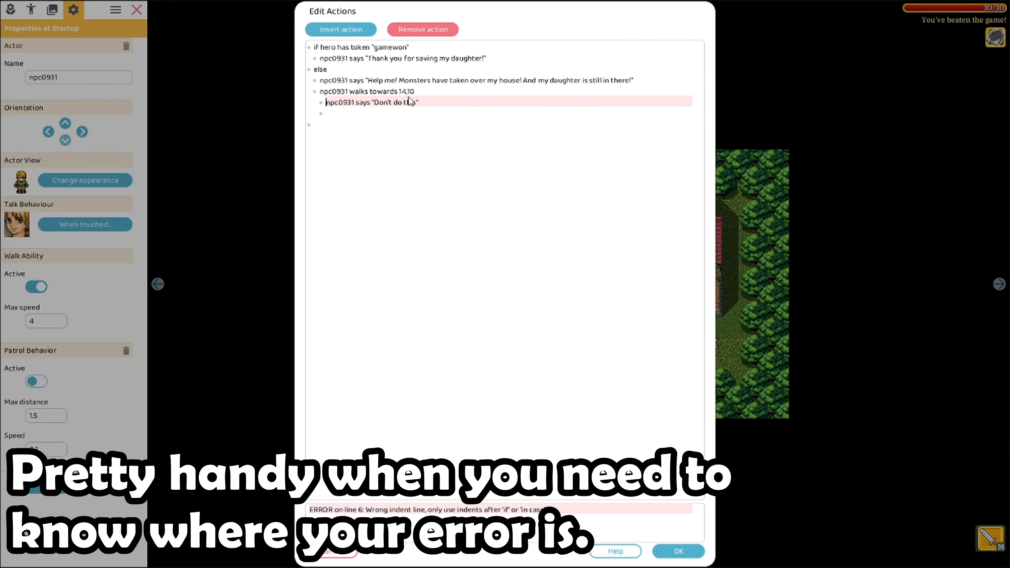
key(BackSpace)
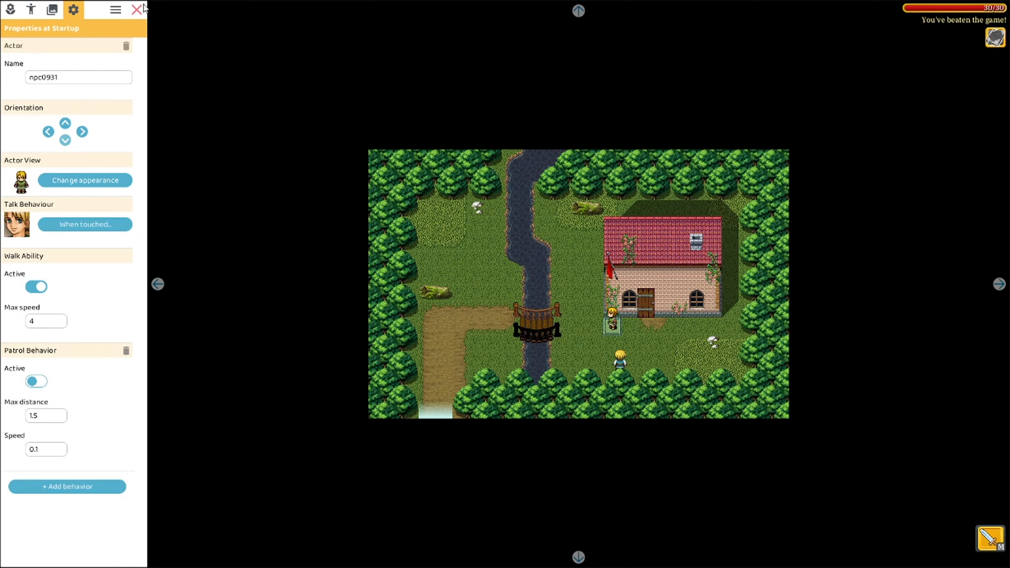
Playtest by walking the hero to the father, dismissing his plea, then entering the house interior
click(142, 7)
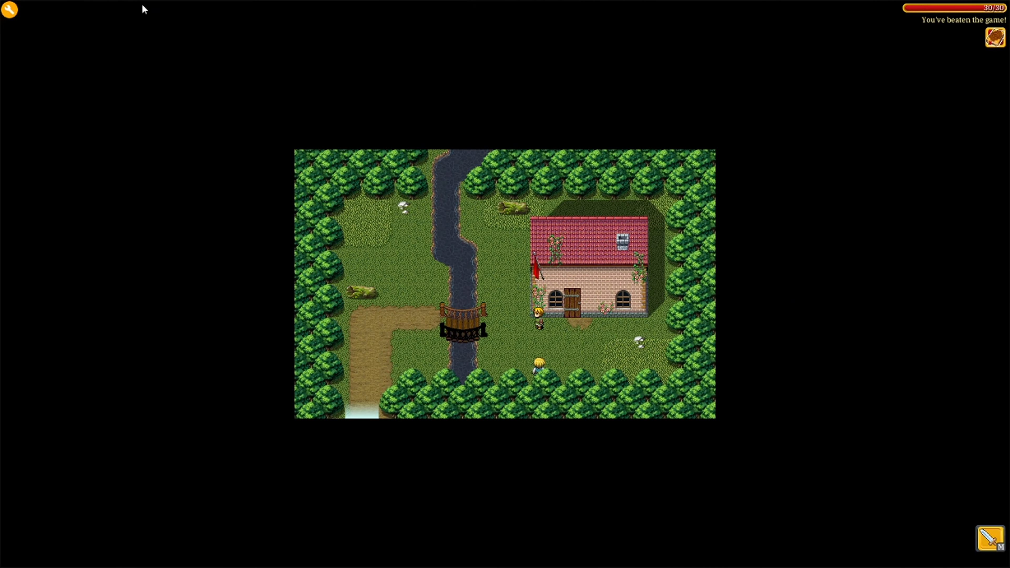
key(Up)
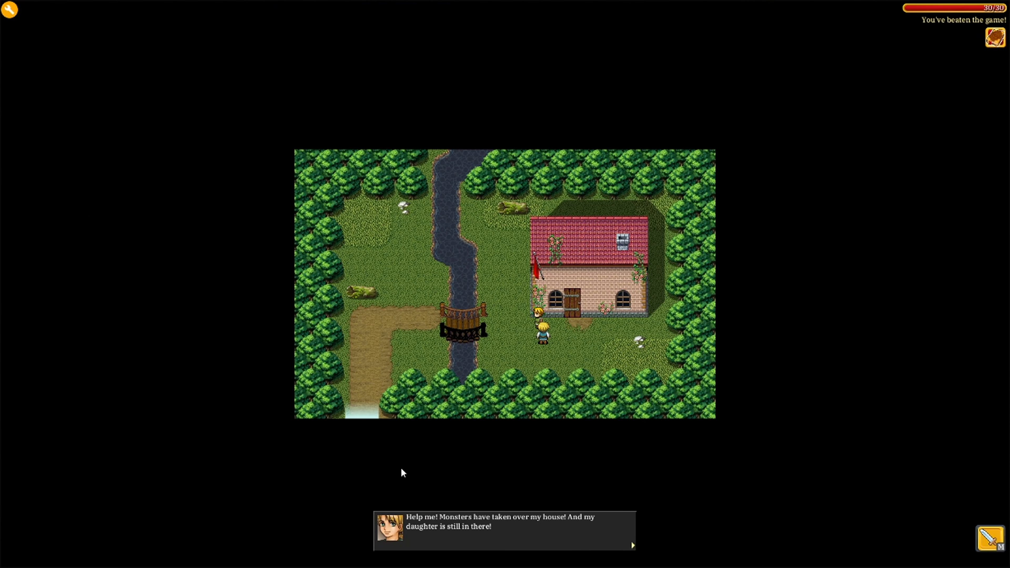
key(Return)
key(Up)
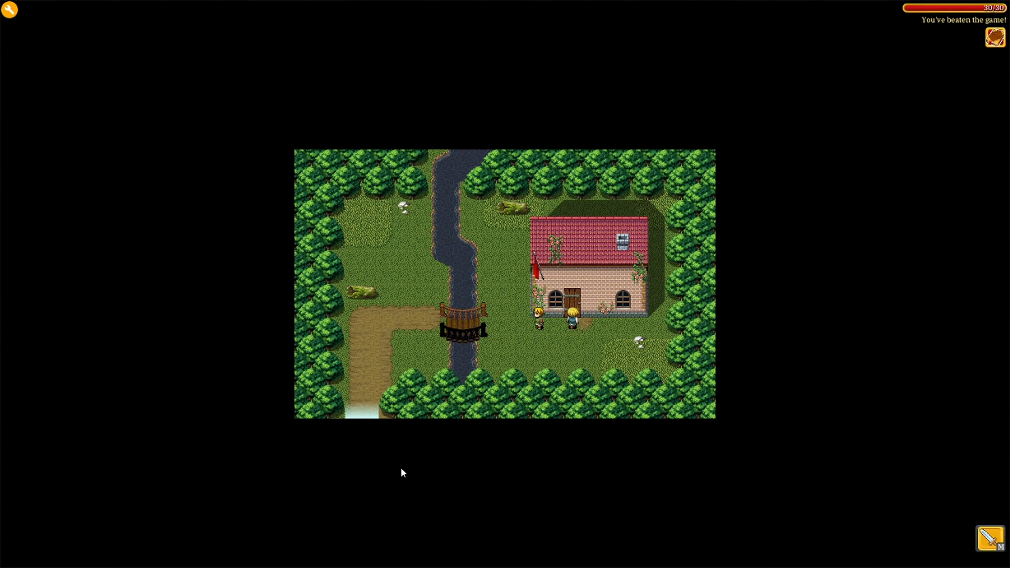
key(Left)
key(Up)
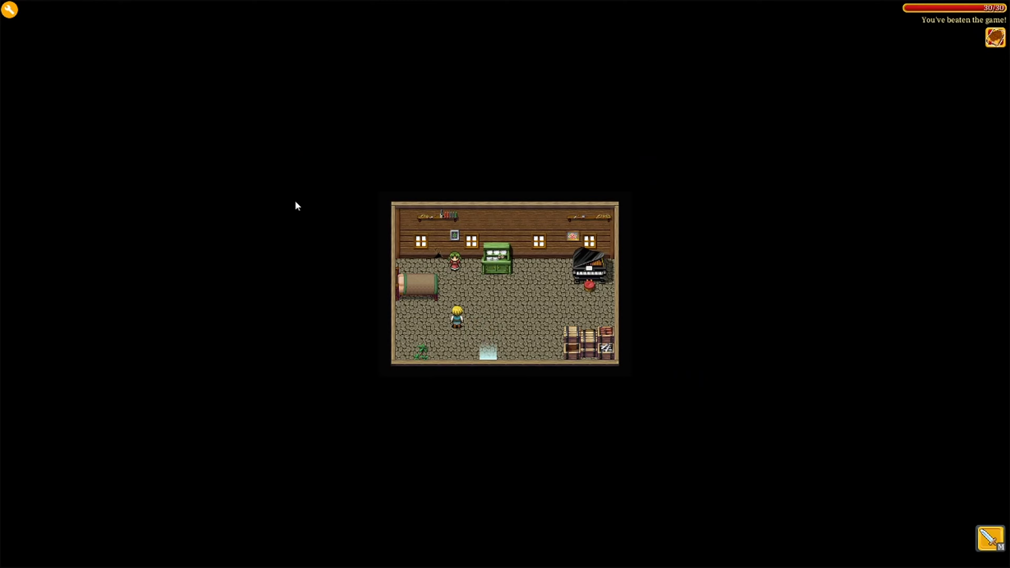
In the girl's When-touched script, add 'hero receives token gamewon' after the beaten-game info text
click(12, 14)
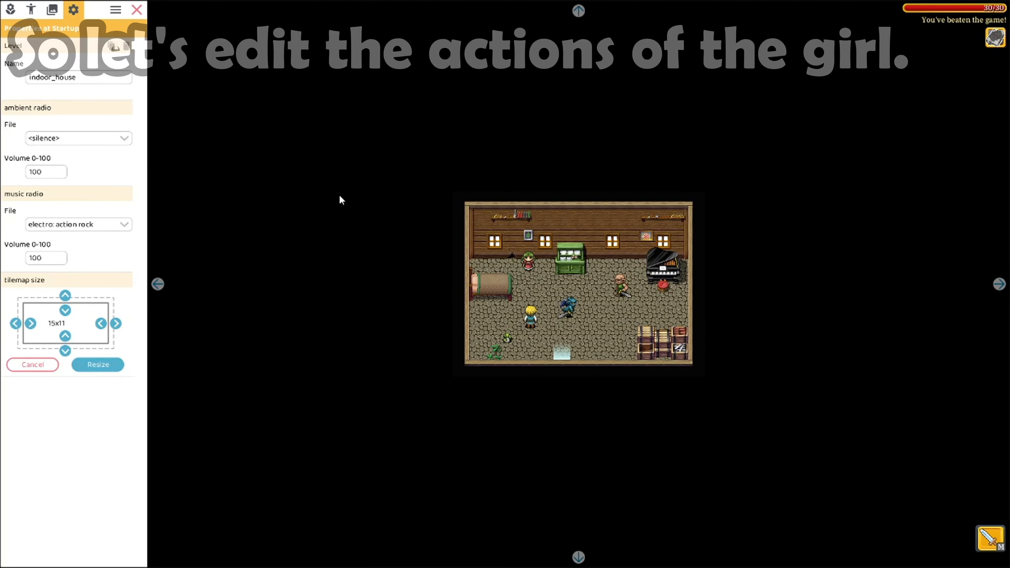
click(530, 263)
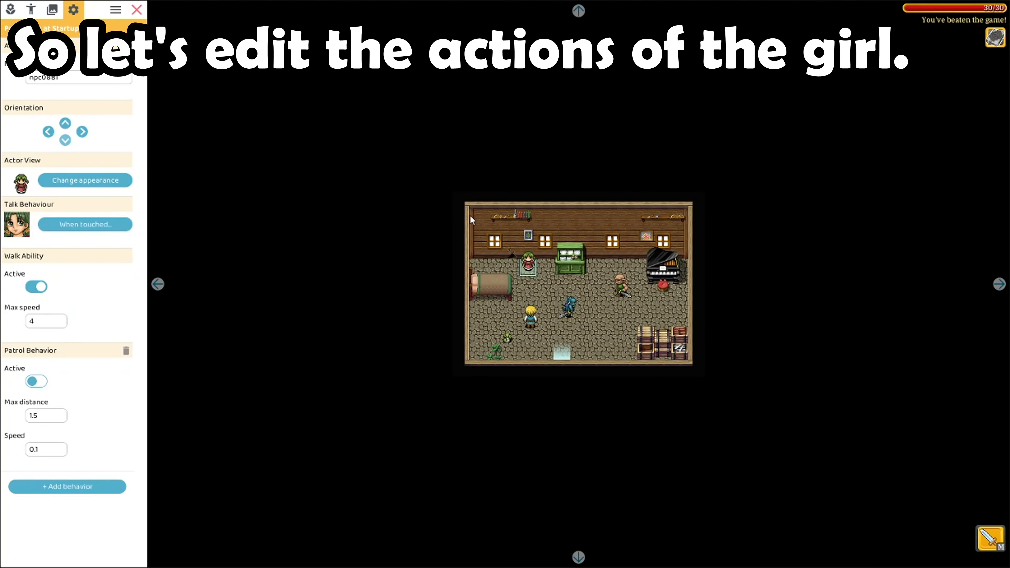
click(99, 224)
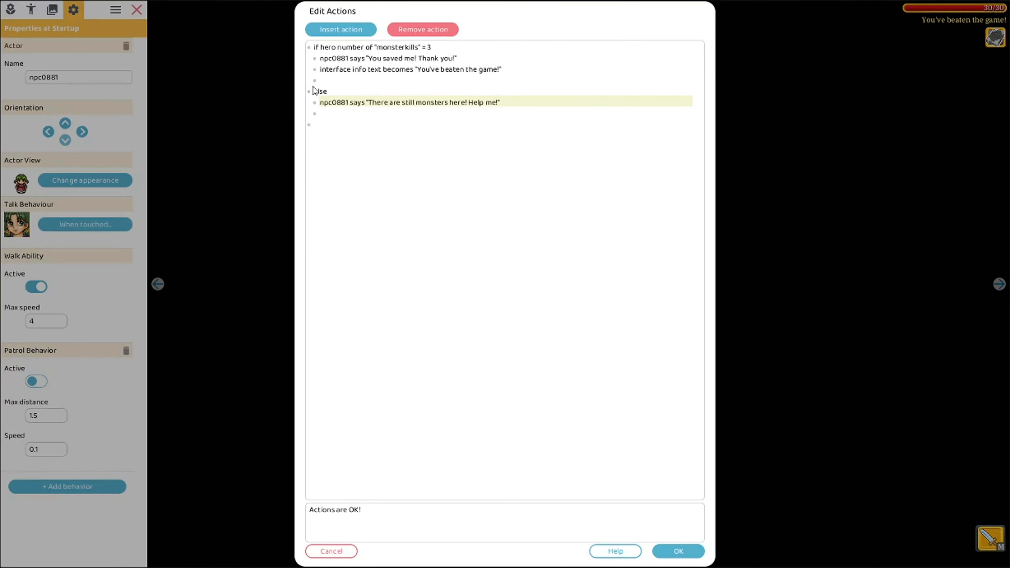
click(496, 71)
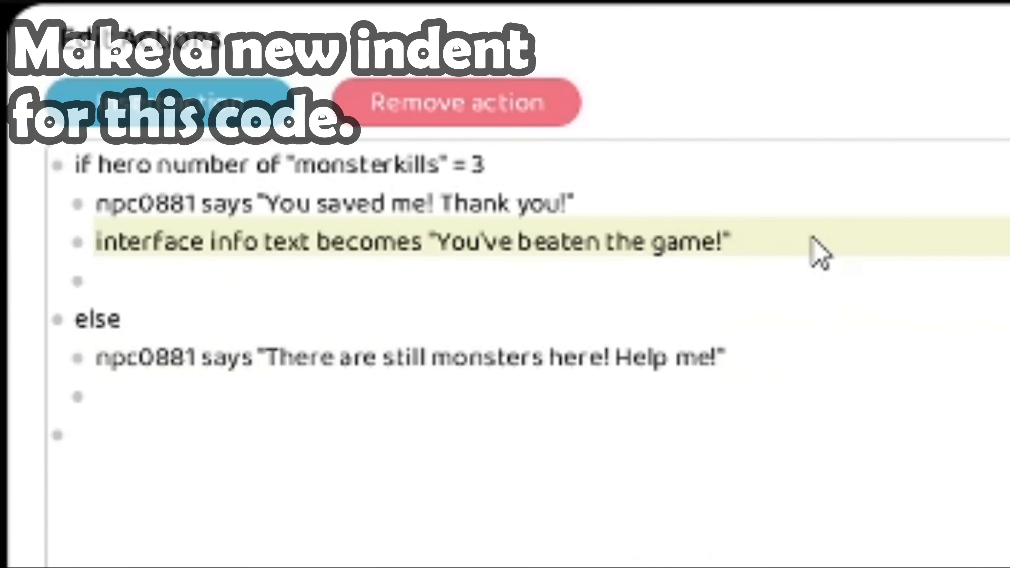
click(423, 80)
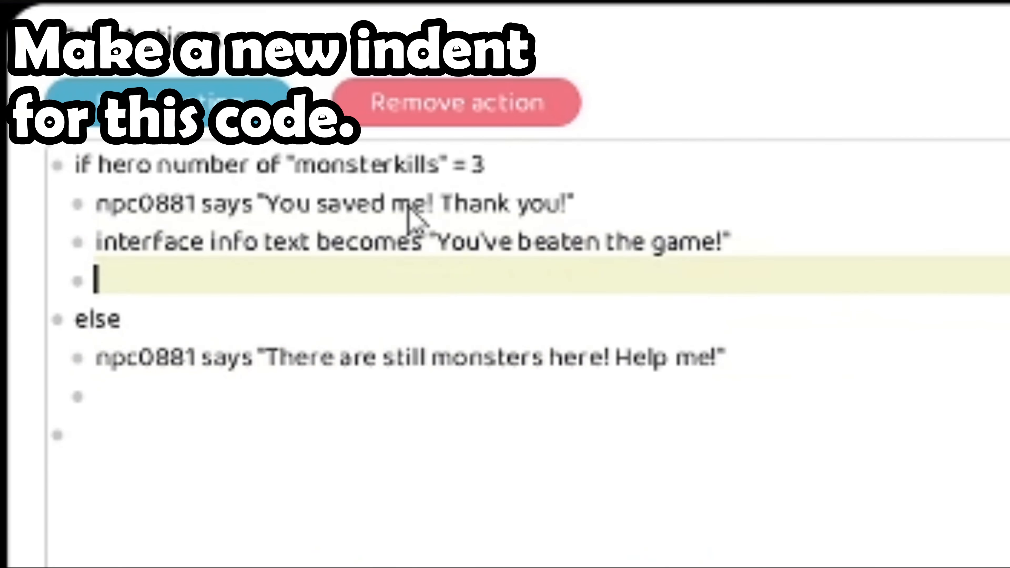
click(205, 98)
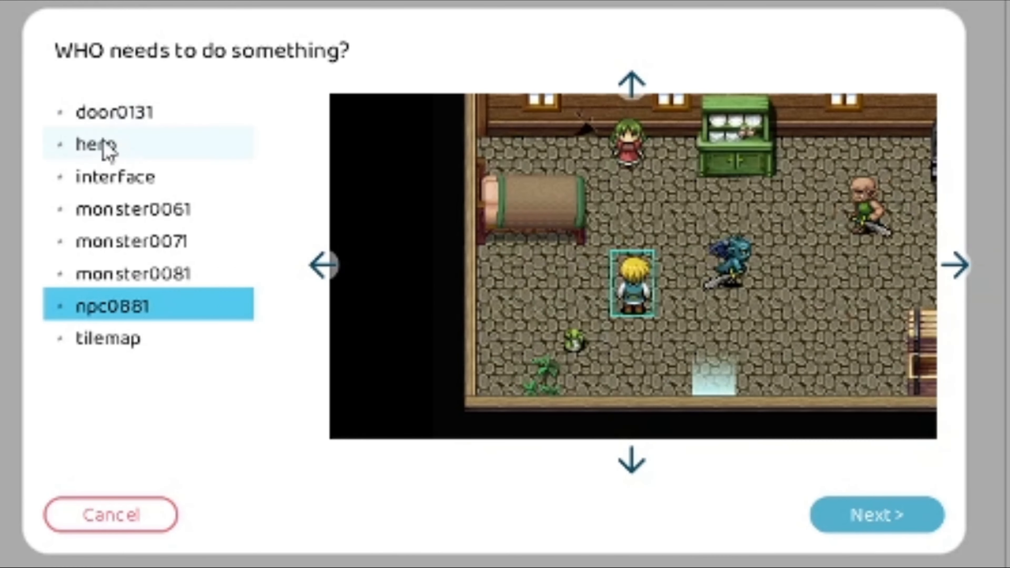
double_click(107, 146)
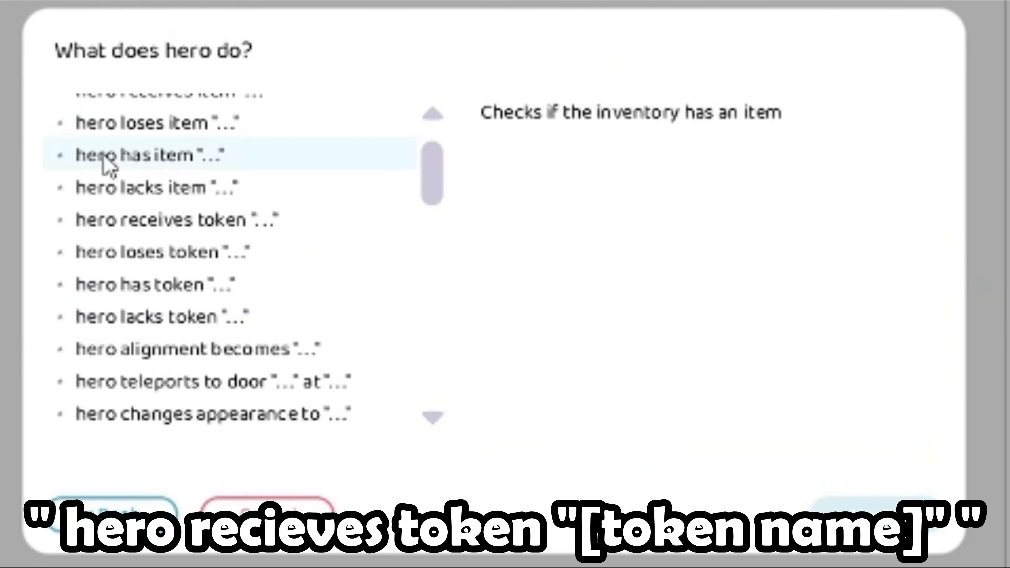
double_click(136, 225)
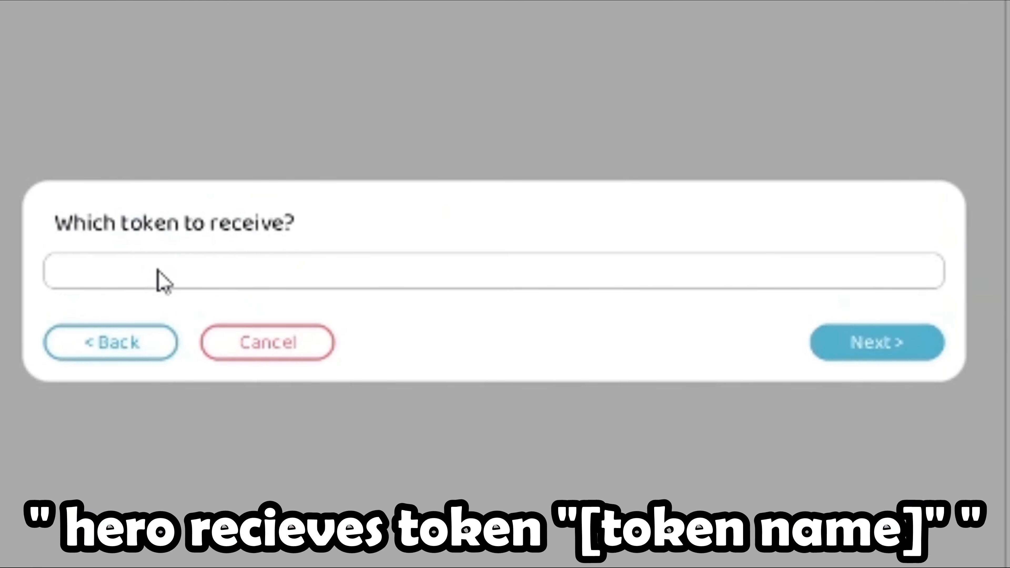
text(gamewon)
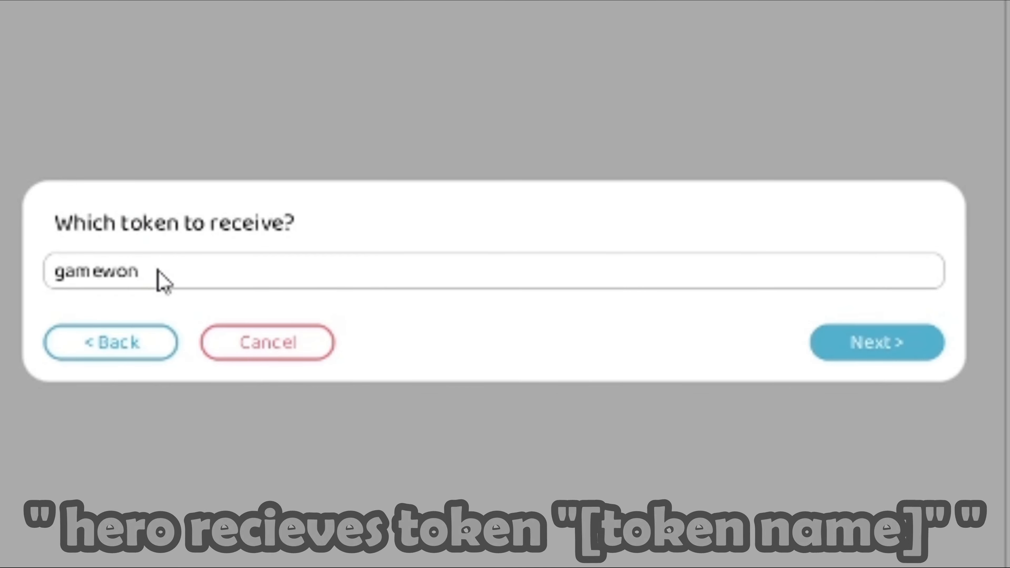
click(854, 355)
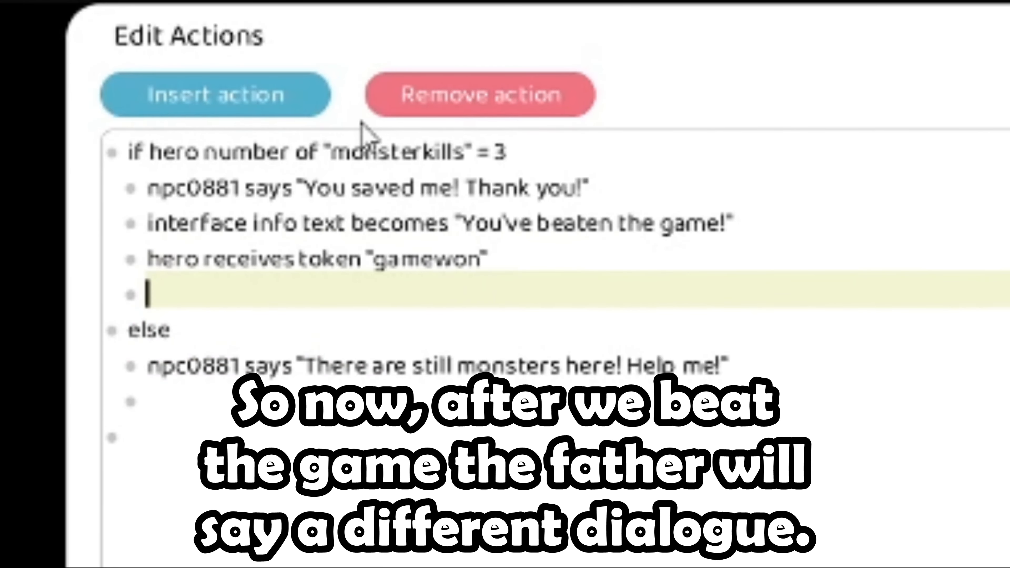
Add an action making the tilemap's music radio play chill_yellow_cafe
click(221, 98)
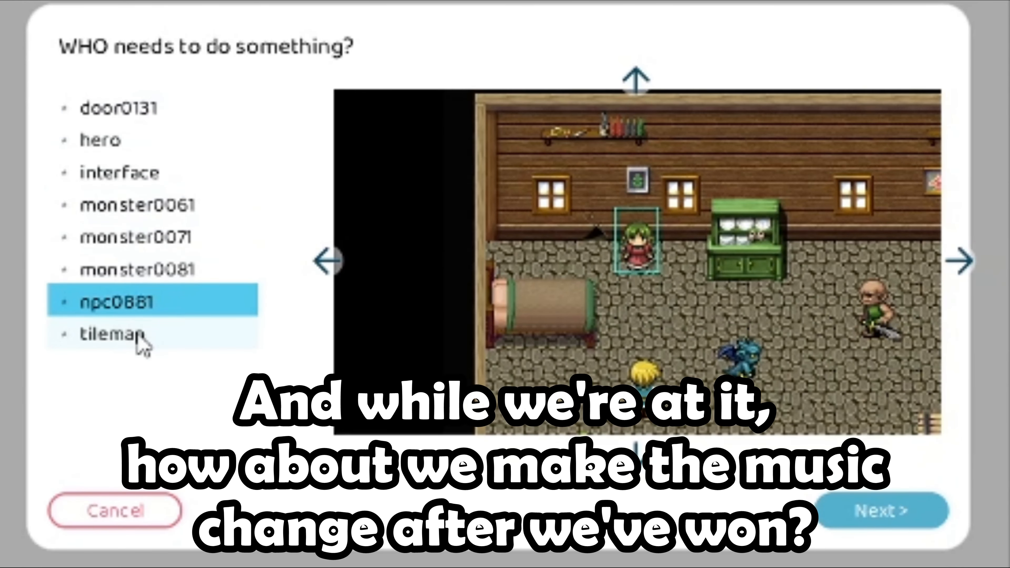
click(137, 340)
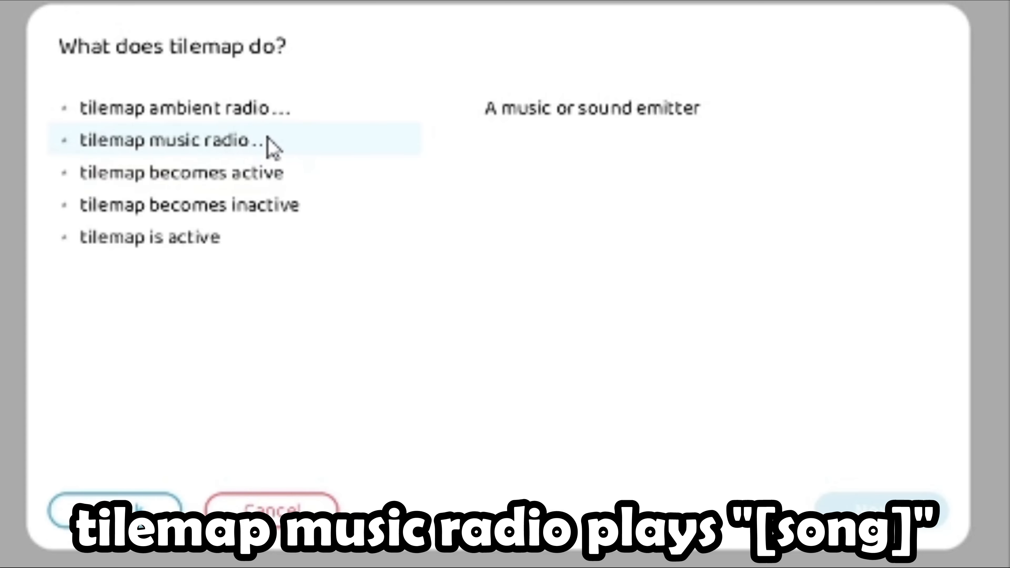
click(266, 145)
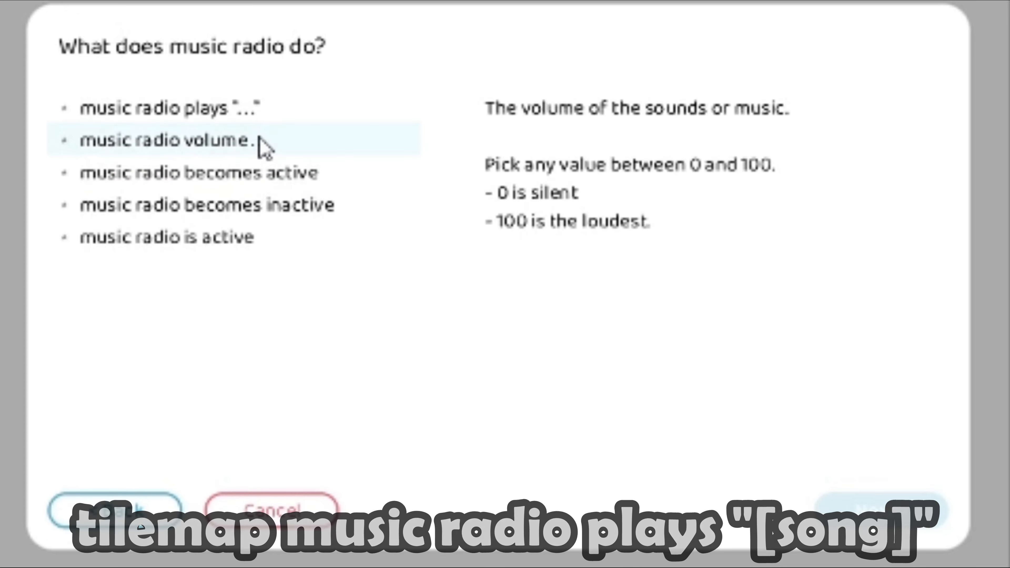
click(263, 119)
scroll(234, 155, down, 3)
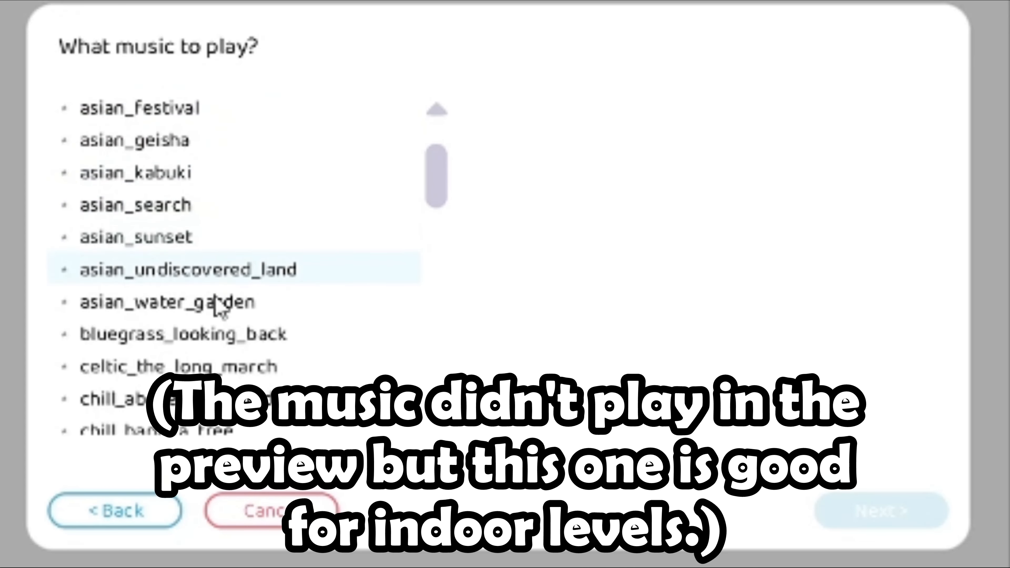
scroll(219, 306, down, 3)
scroll(218, 306, down, 3)
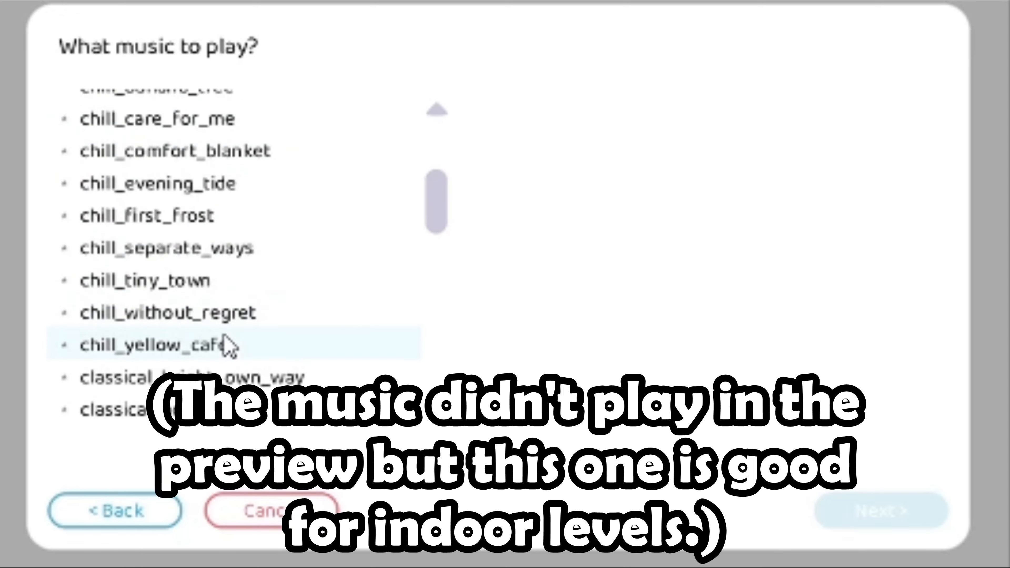
click(219, 345)
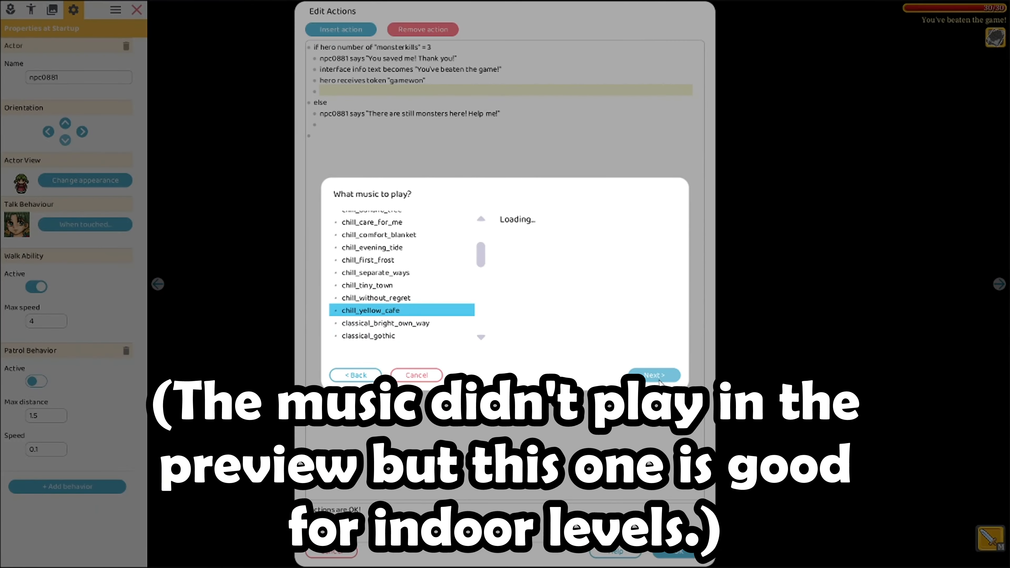
click(881, 510)
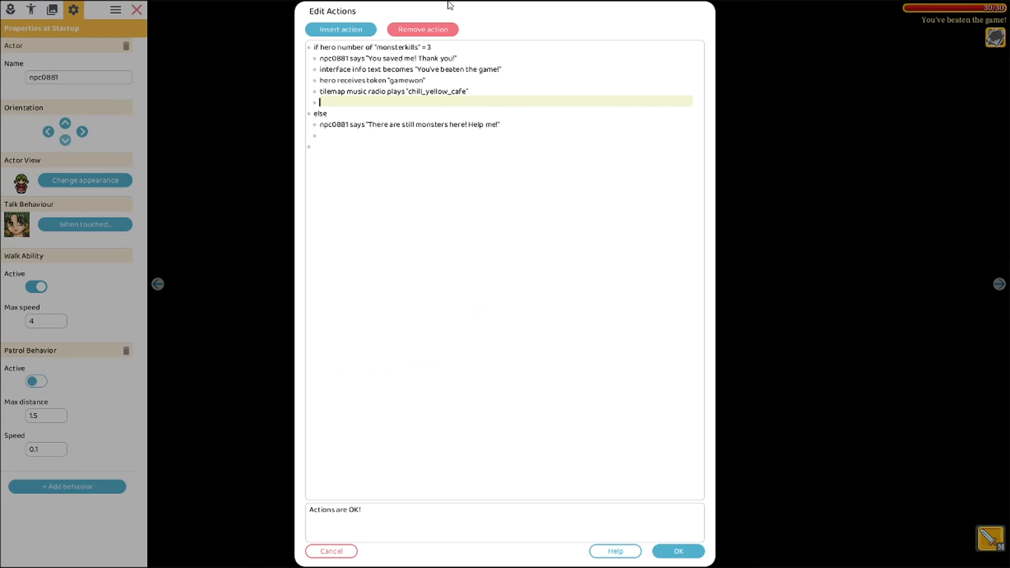
Delete the empty action line, save the actions, and restart the game from the options menu
click(422, 29)
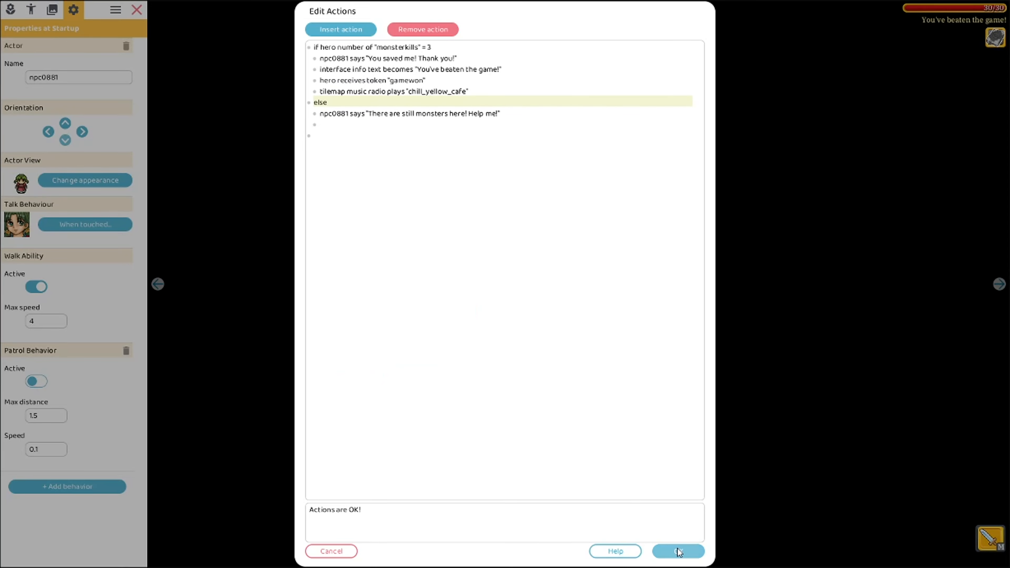
click(679, 551)
click(136, 7)
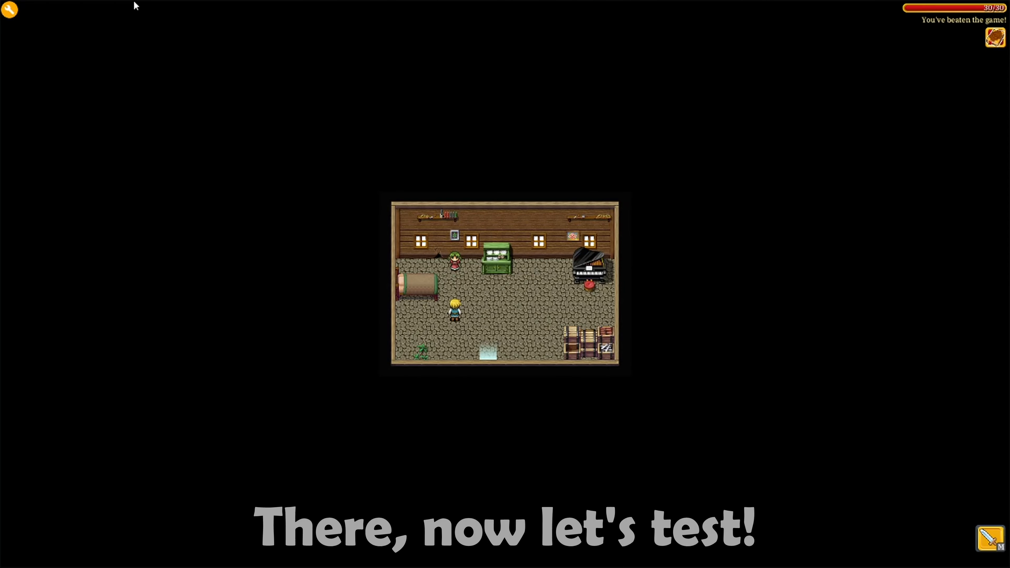
click(10, 10)
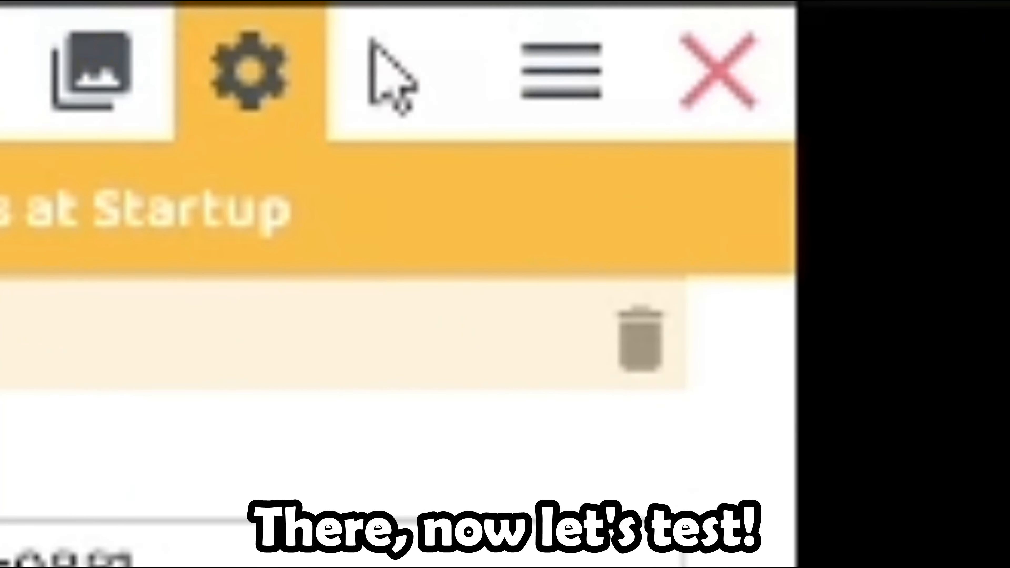
click(116, 7)
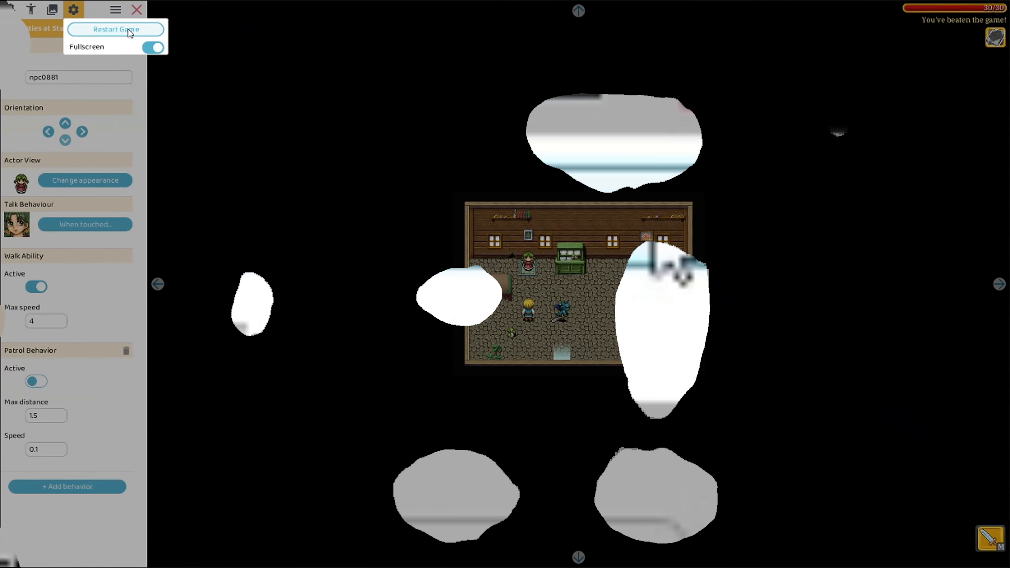
click(652, 217)
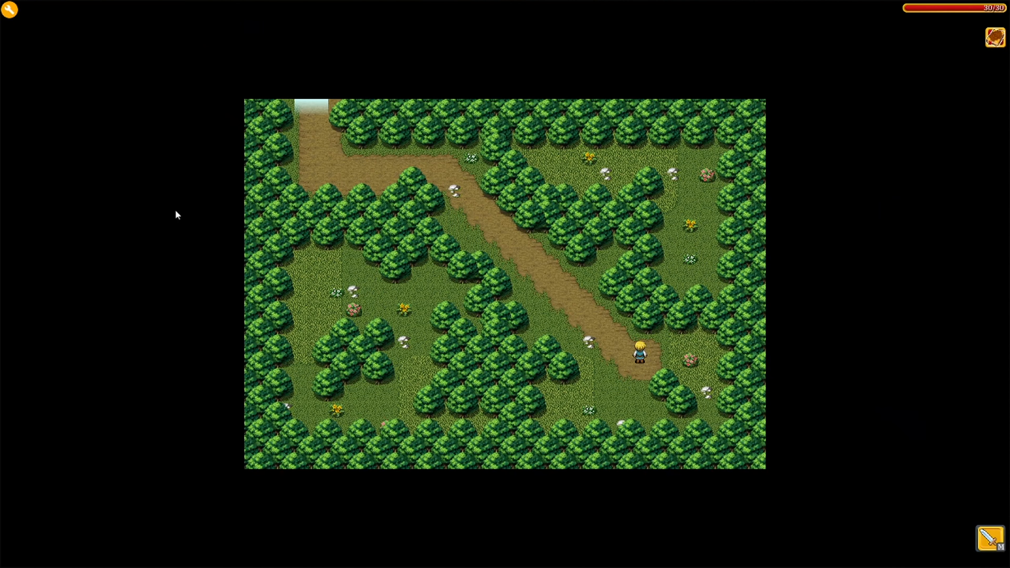
Walk the hero up the forest path, out the top exit, and across the bridge into the village
key(Left)
key(Up)
key(Left)
key(Up)
key(Left)
key(Up)
key(Up)
key(Up)
key(Left)
key(Down)
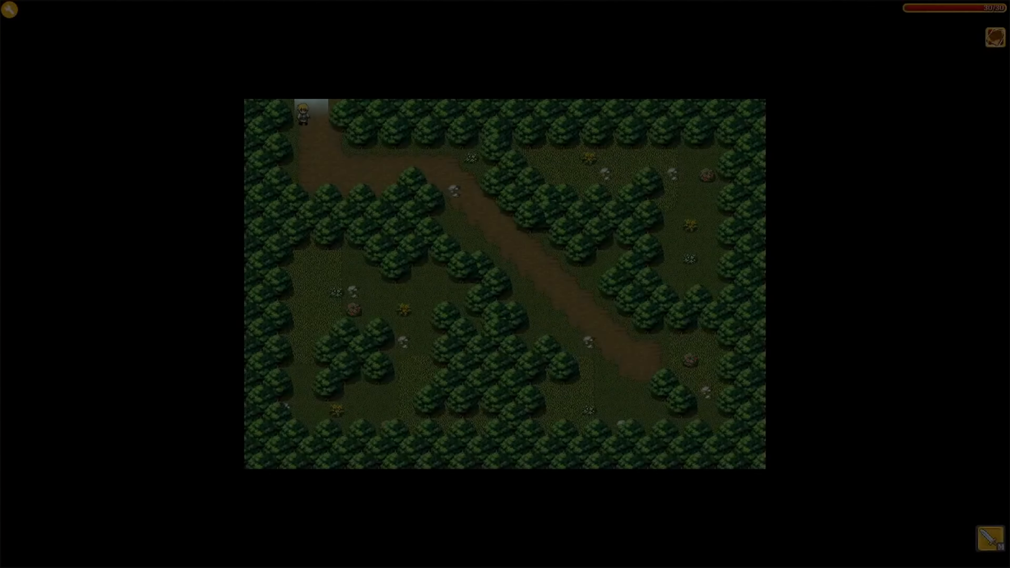
key(Up)
key(Up)
key(Right)
key(Right)
key(Down)
key(Right)
key(Right)
key(Up)
key(Up)
key(Up)
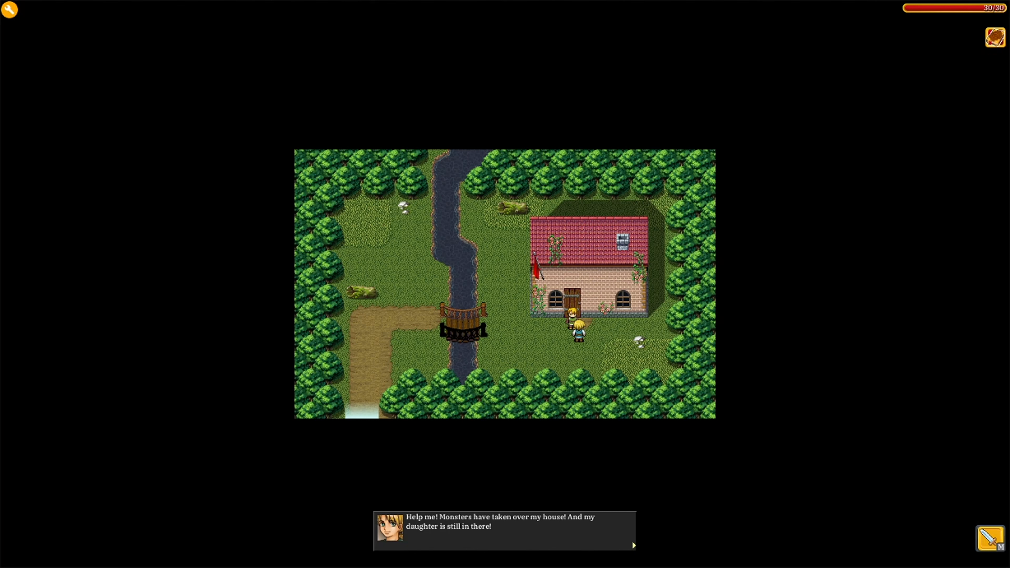
Walk up to the villager and dismiss his plea for help with the monsters
key(Return)
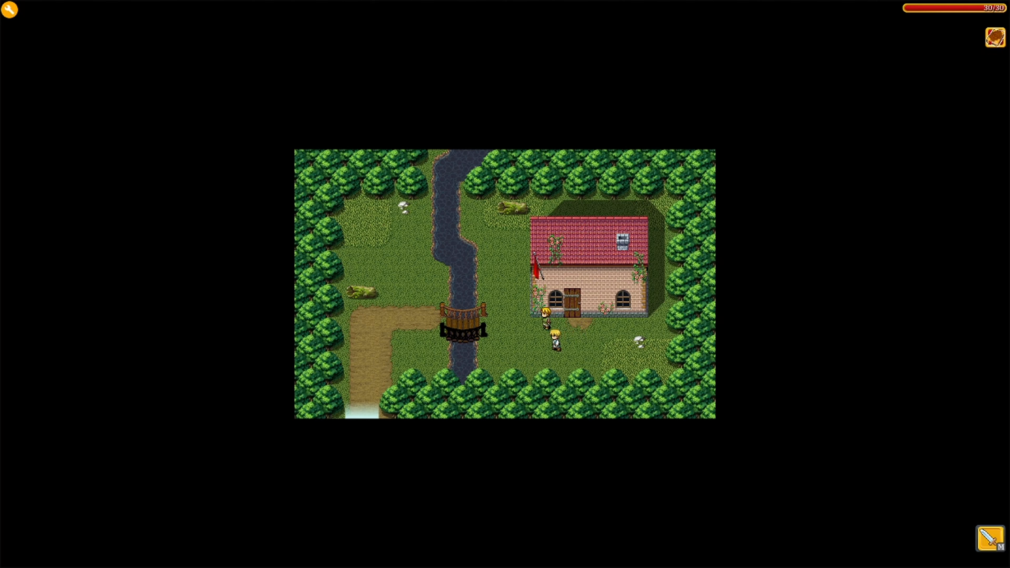
key(Left)
key(Up)
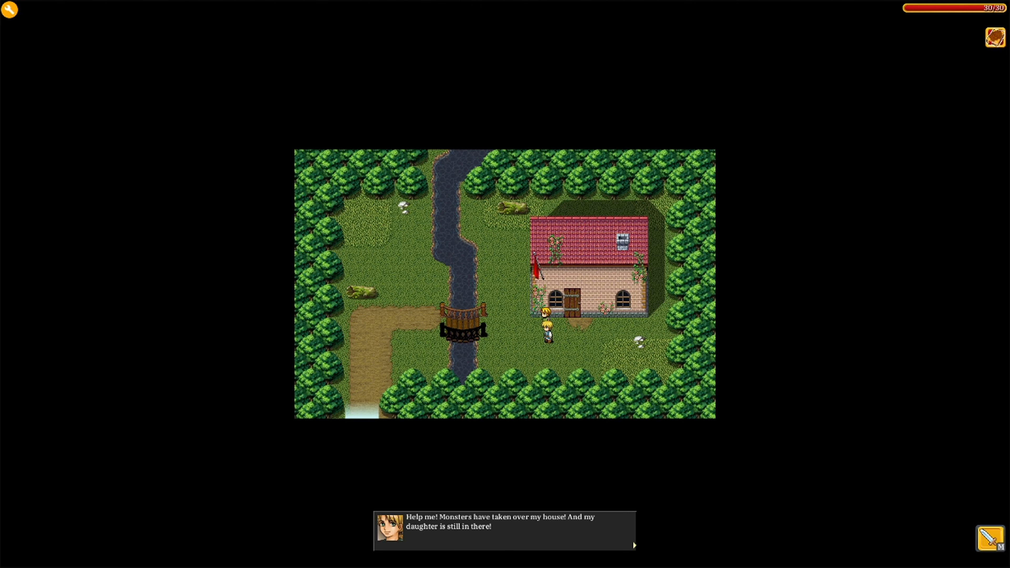
key(Return)
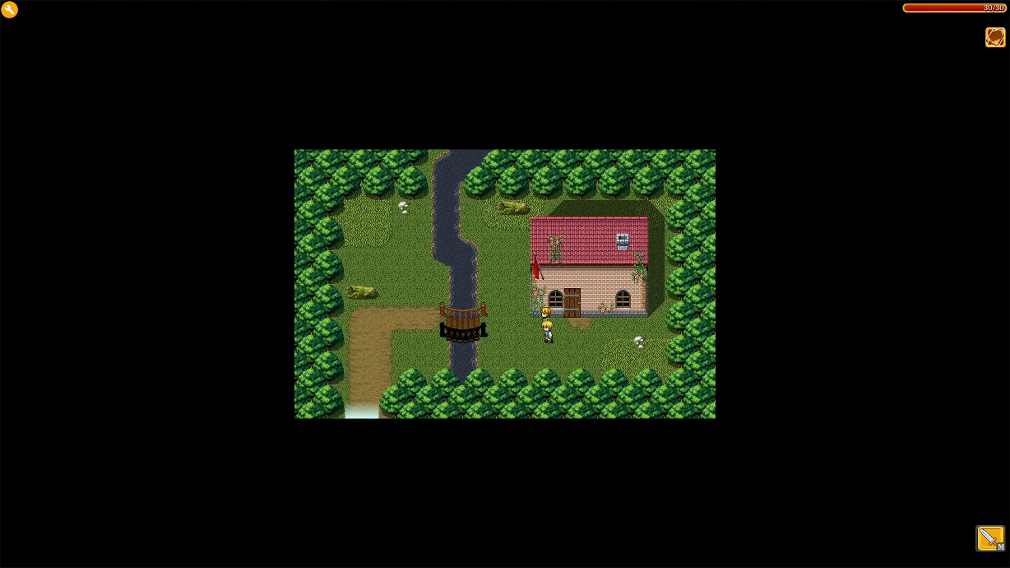
Enter the house and kill the snake
key(Up)
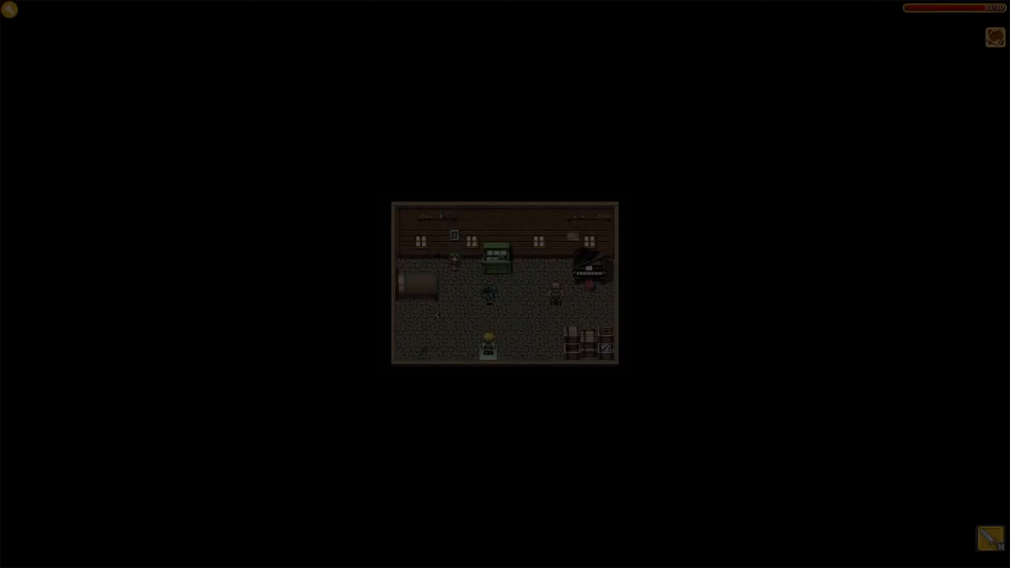
key(Up)
key(Left)
key(m)
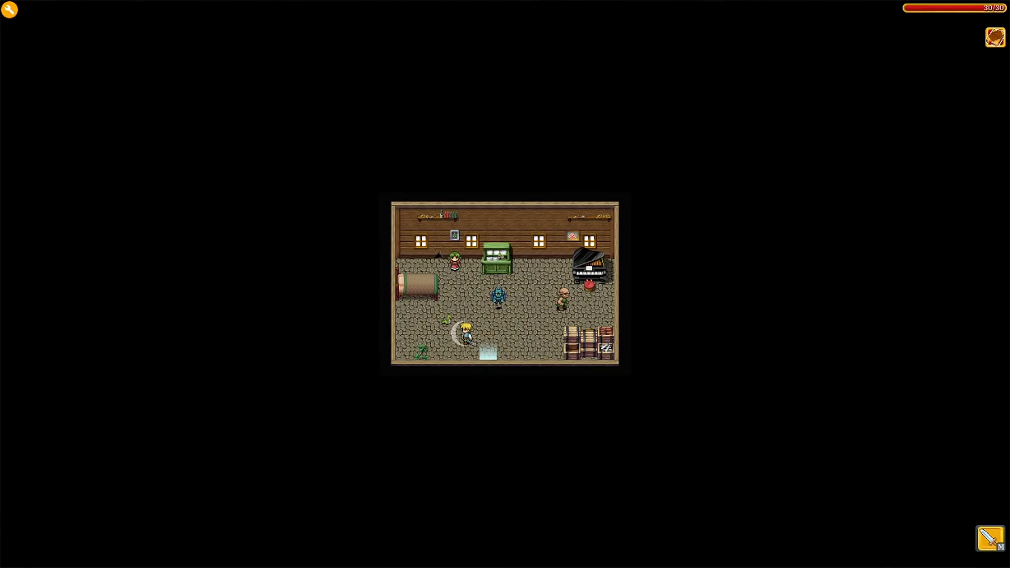
key(Left)
key(Right)
Fight and strike down the winged enemy
key(Right)
key(Up)
key(Down)
key(m)
key(Left)
key(Up)
key(Right)
key(Right)
key(Down)
key(m)
key(Left)
Attack and finish off the green bald enemy
key(Right)
key(Up)
key(Right)
key(m)
key(Left)
key(Up)
key(Right)
key(m)
key(Left)
key(Down)
key(Right)
key(Up)
key(m)
key(Down)
key(Left)
Walk across the room to the green-haired girl, talk to her, and dismiss her thank-you message
key(Up)
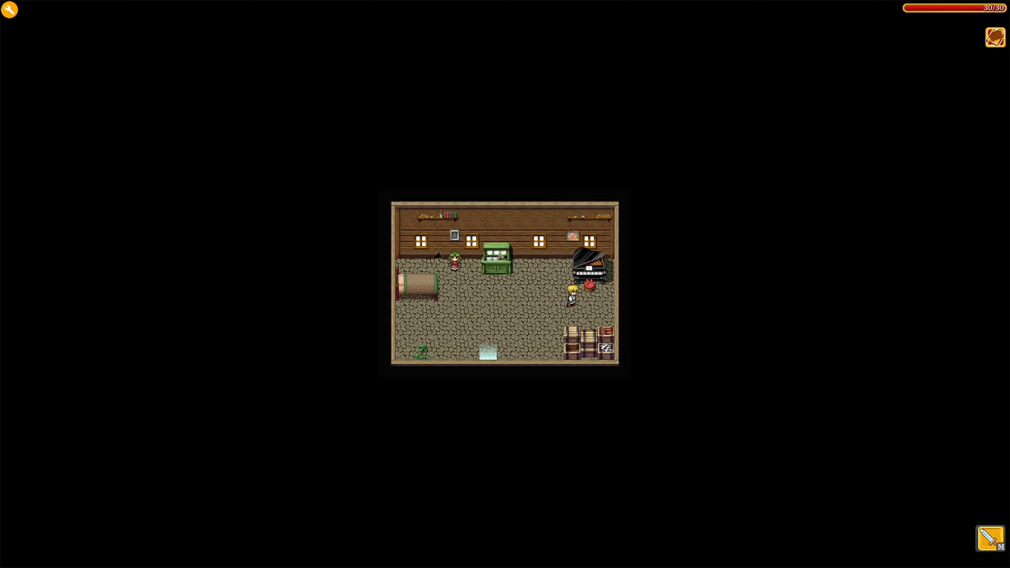
key(Left)
key(Up)
key(Up)
key(Return)
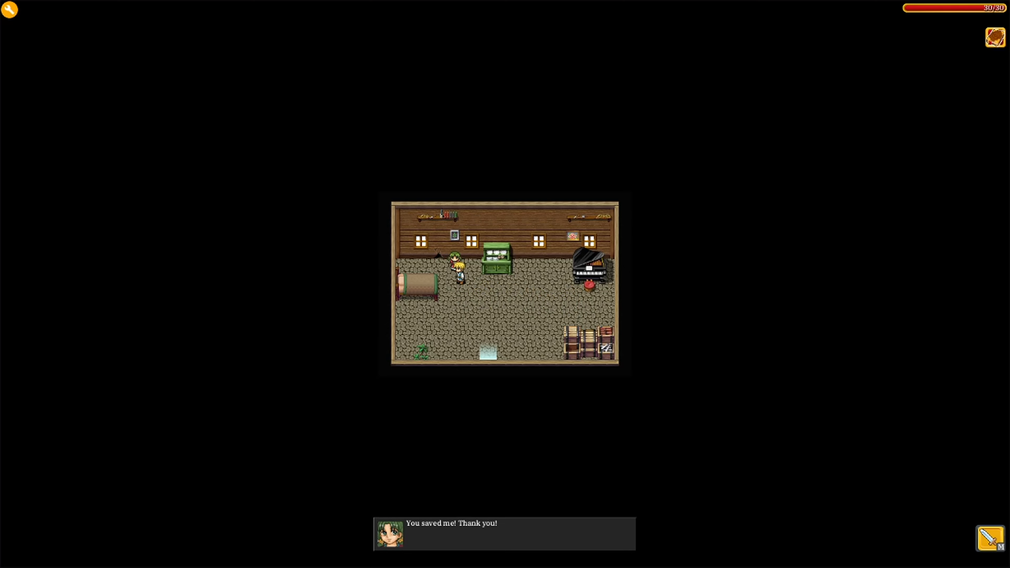
key(Return)
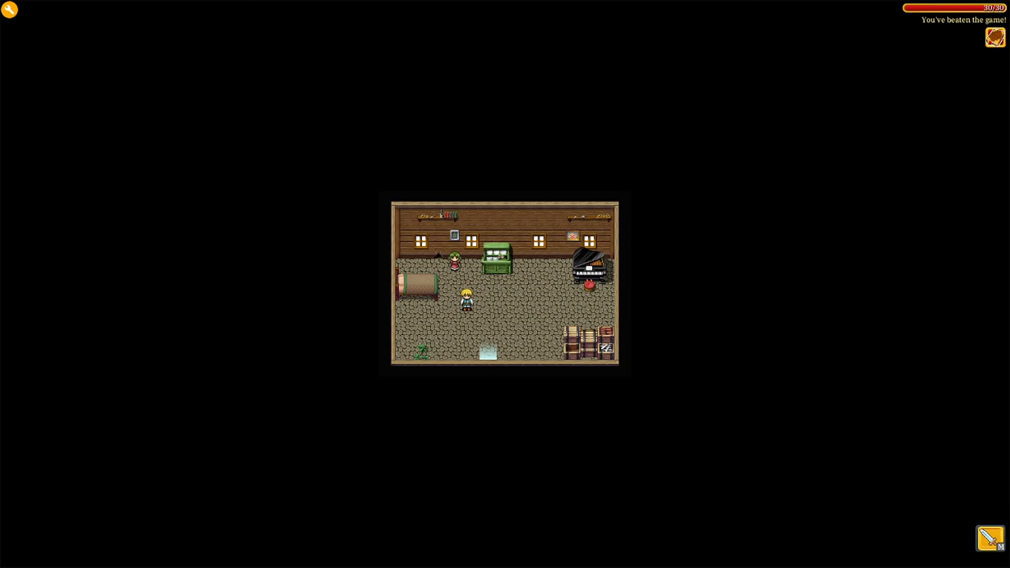
key(Down)
key(Down)
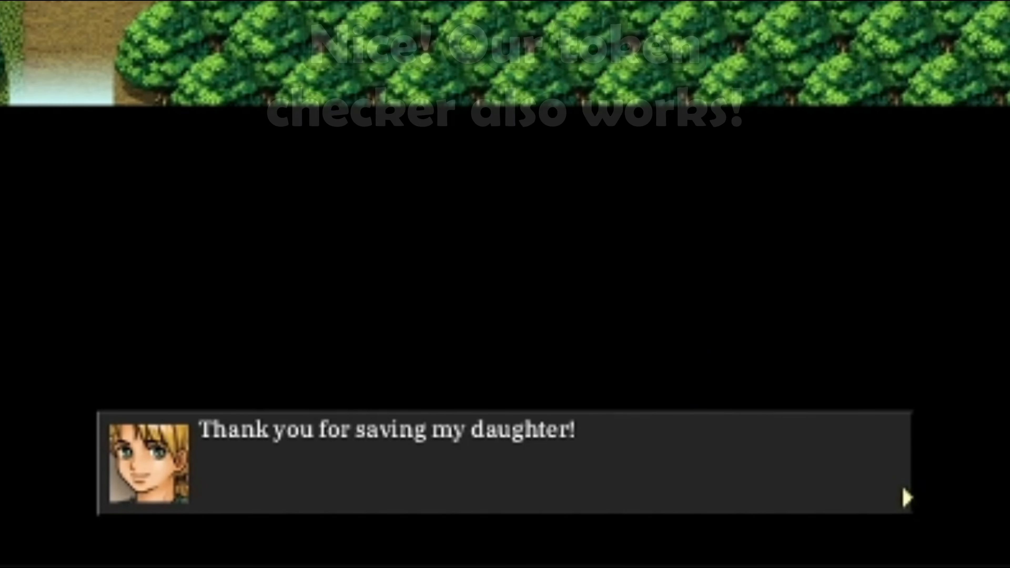
Talk to the villager outside and dismiss his 'Thank you for saving my daughter!' message
key(Return)
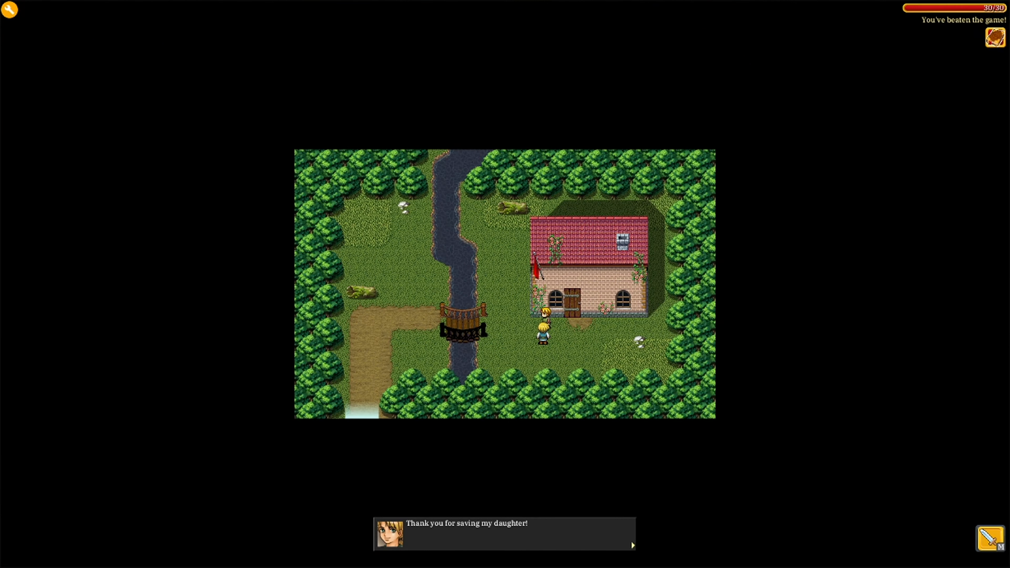
key(Return)
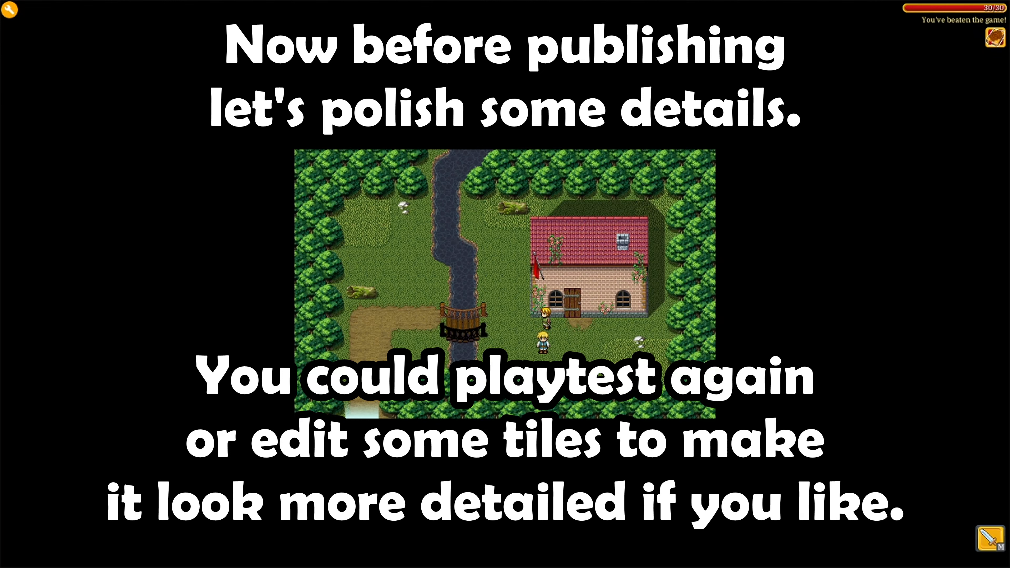
In tile painting mode, pick a two-tile grass patch and paint light grass on the map's left side
click(9, 9)
click(2, 18)
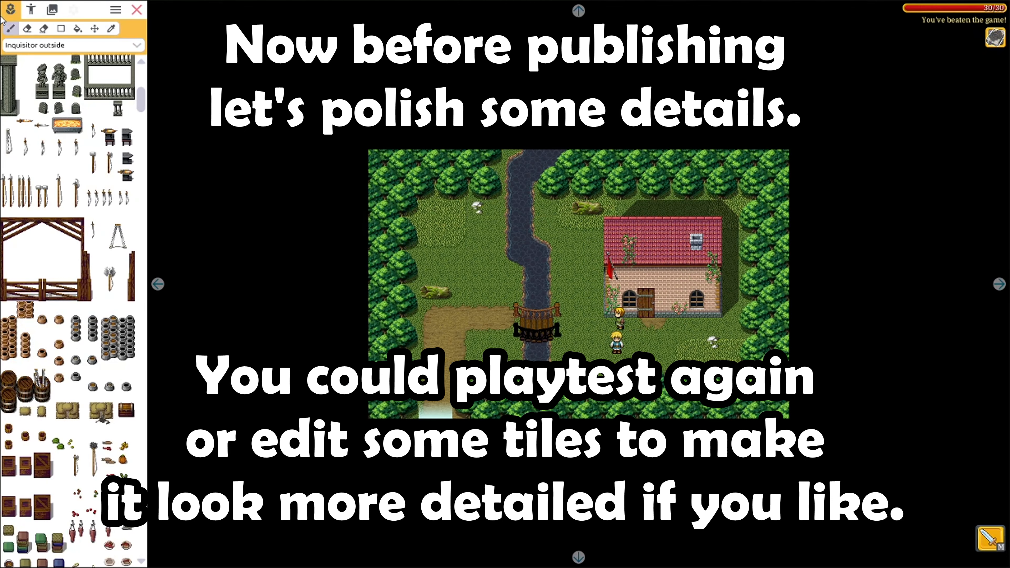
click(48, 30)
drag(42, 164, 42, 178)
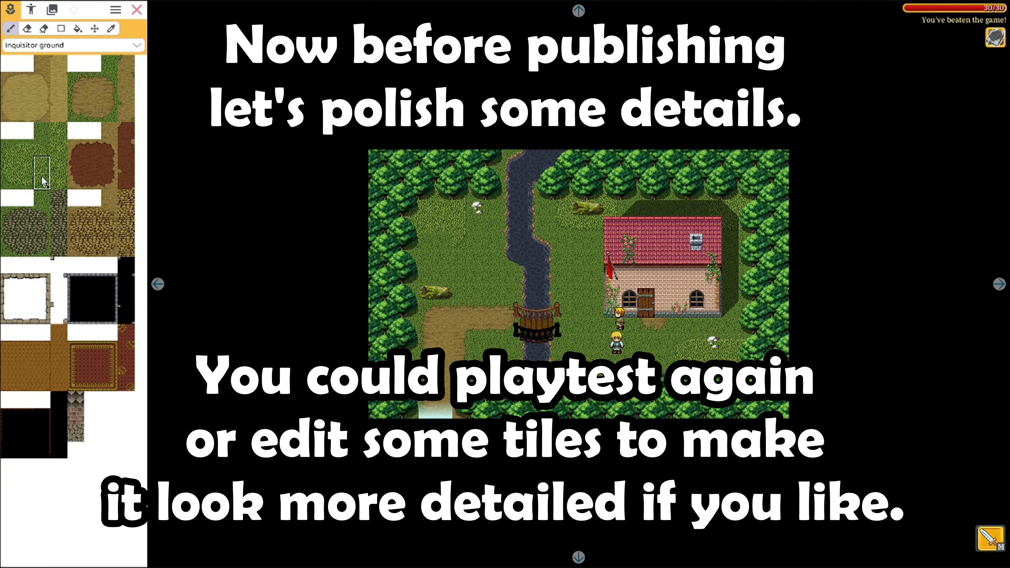
click(414, 260)
click(26, 165)
click(445, 239)
click(25, 181)
click(428, 247)
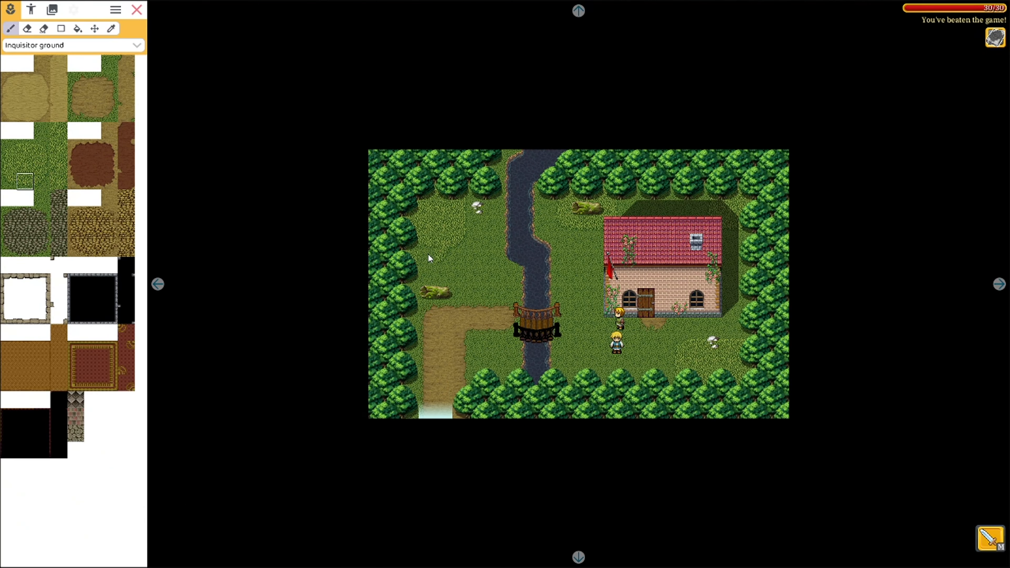
Choose alternative grass edge tiles and set the brush to paint rectangles
click(8, 181)
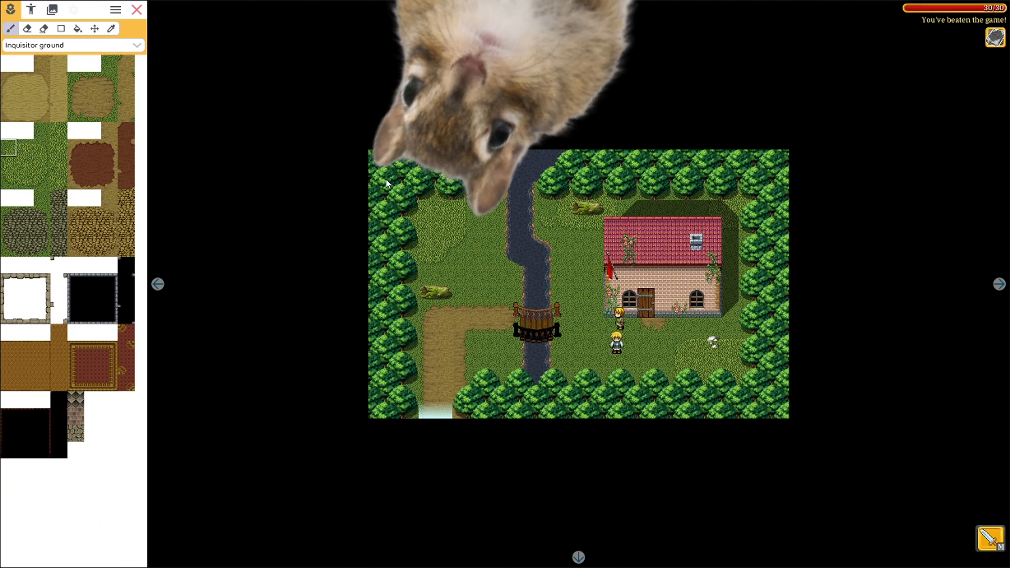
click(42, 181)
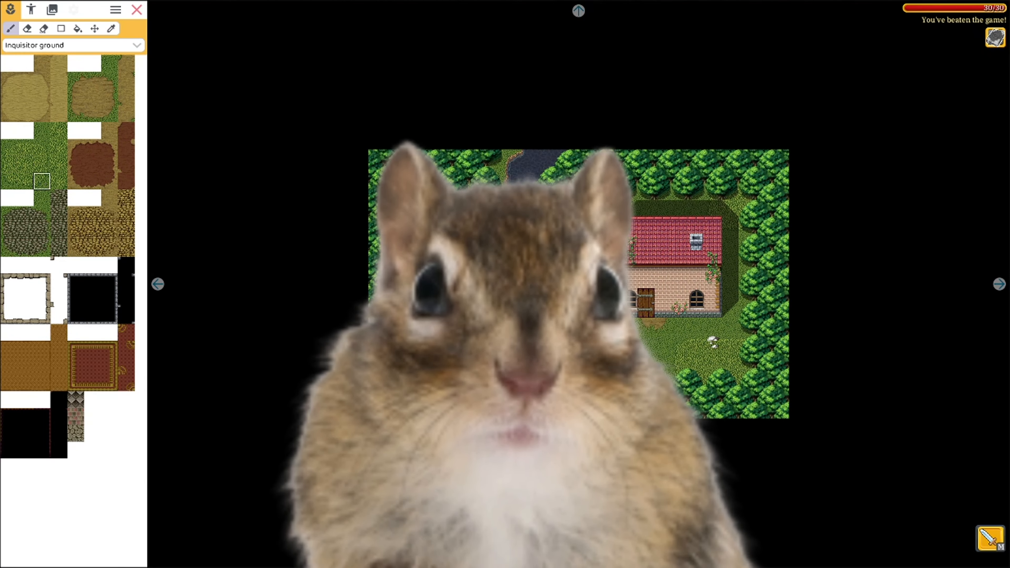
click(42, 164)
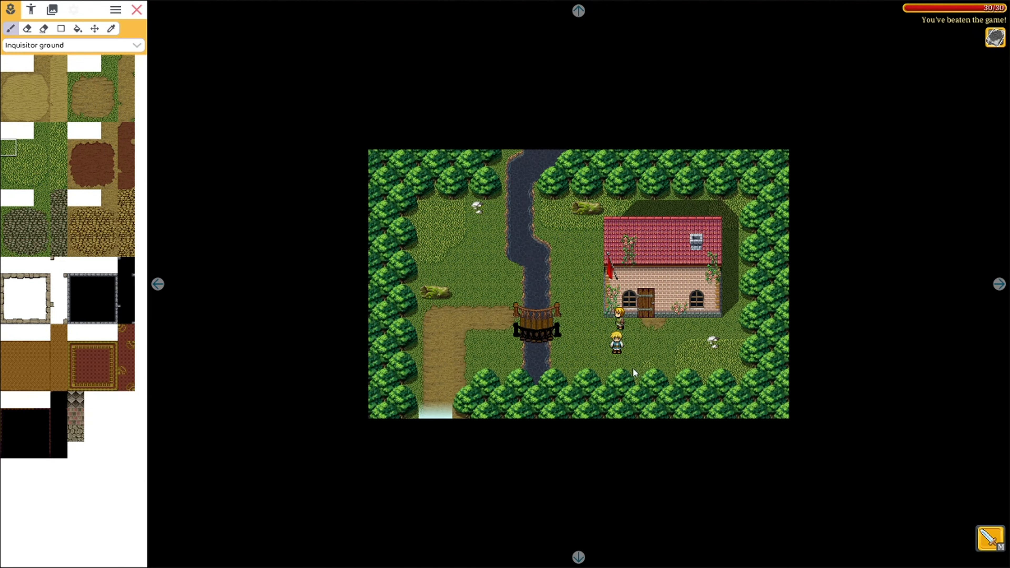
click(25, 148)
click(28, 165)
click(62, 30)
Erase the stray dirt path corner tiles by the bridge
click(43, 29)
drag(443, 312, 427, 326)
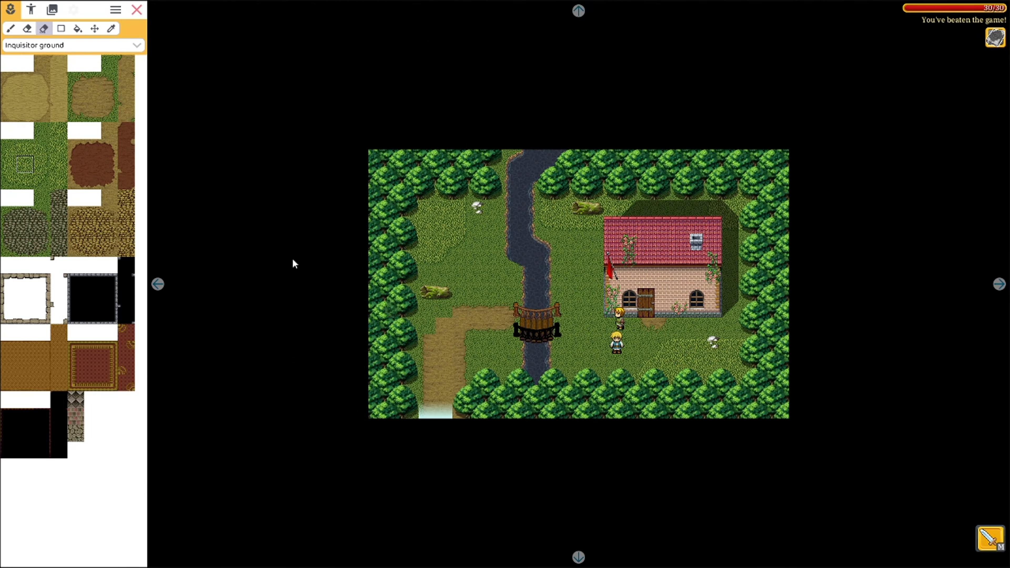
click(11, 29)
click(75, 80)
click(428, 325)
click(43, 29)
click(11, 28)
click(126, 64)
click(43, 29)
Repaint the path corner with dirt tiles
click(11, 29)
click(108, 115)
click(476, 340)
click(126, 114)
click(92, 97)
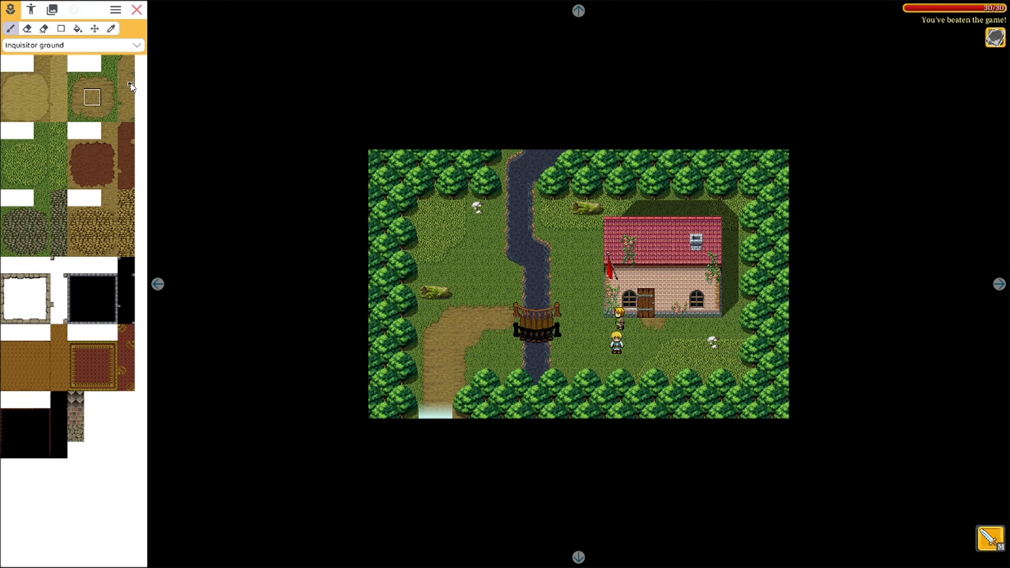
click(38, 10)
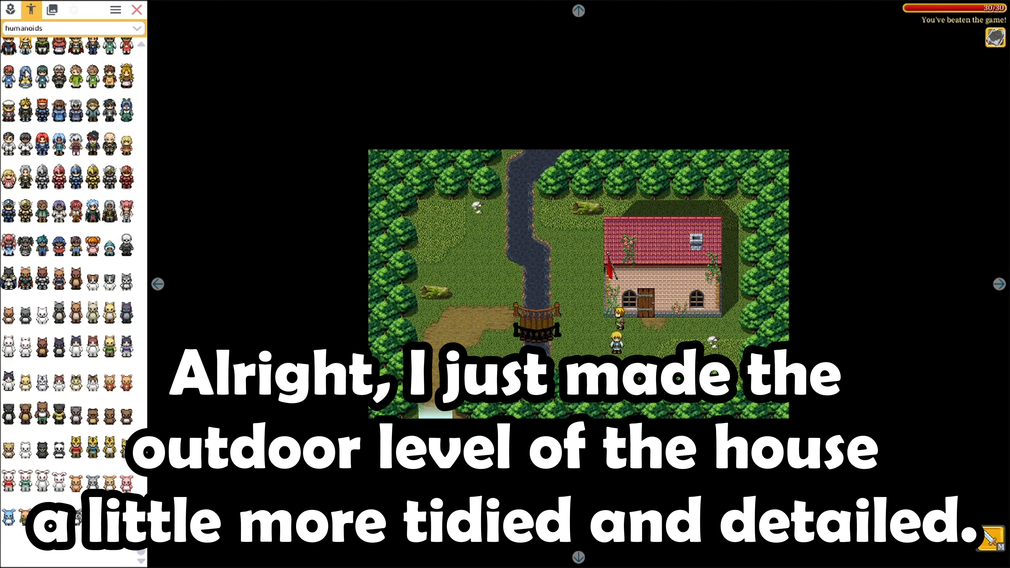
Pick the white chicken sprite from the monsters & animals category for placing
scroll(38, 125, up, 10)
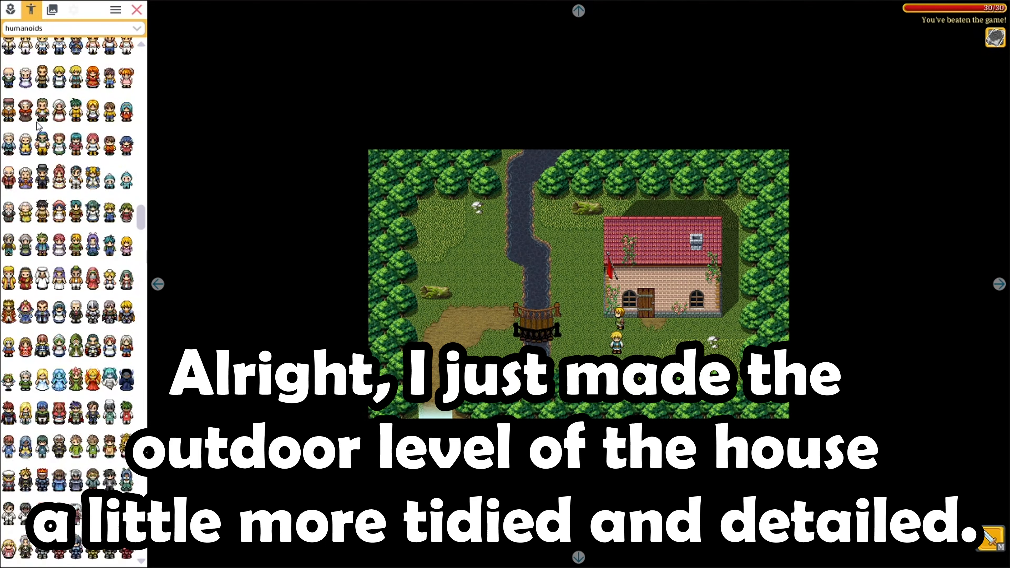
scroll(37, 125, up, 5)
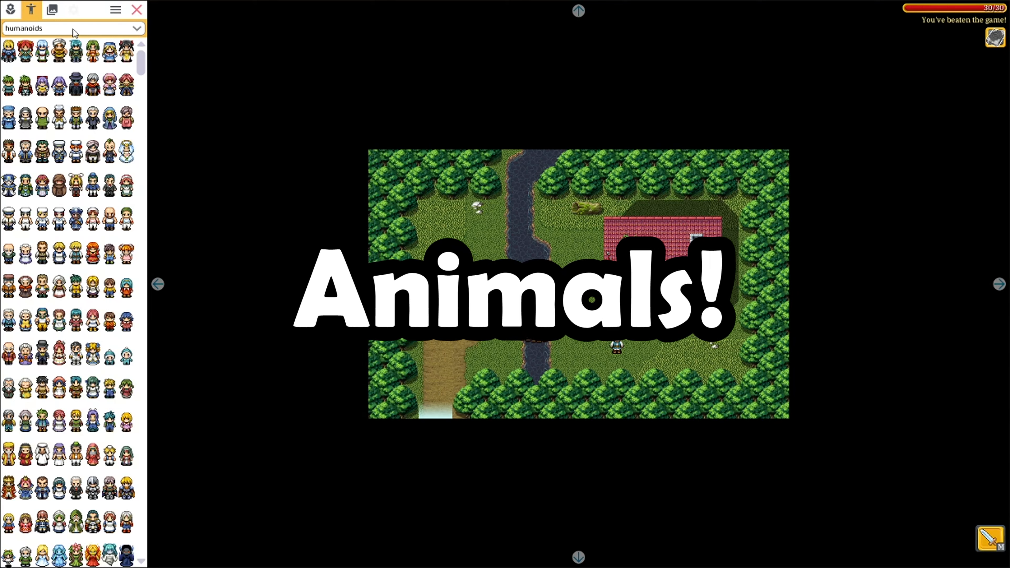
click(73, 29)
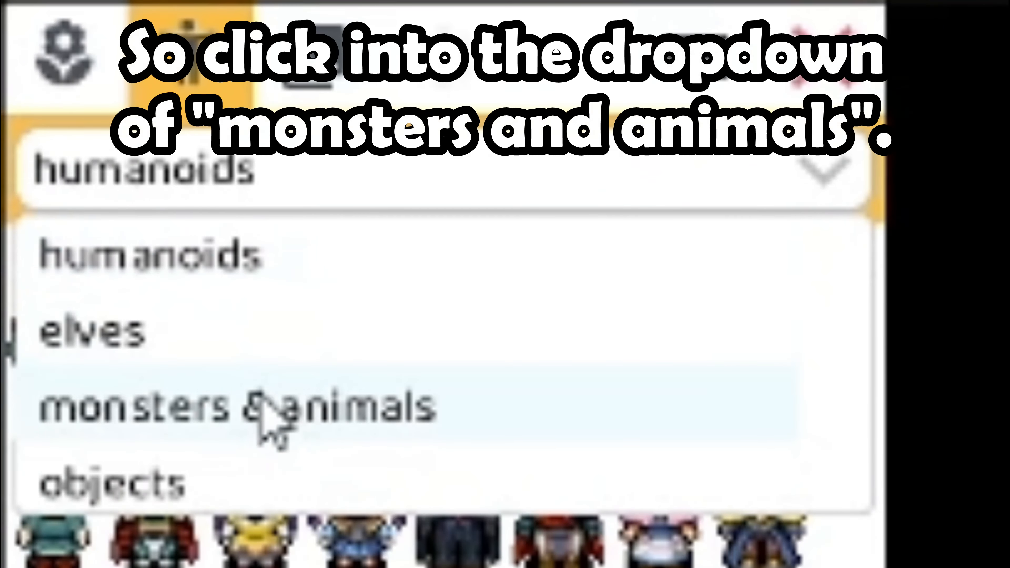
click(523, 410)
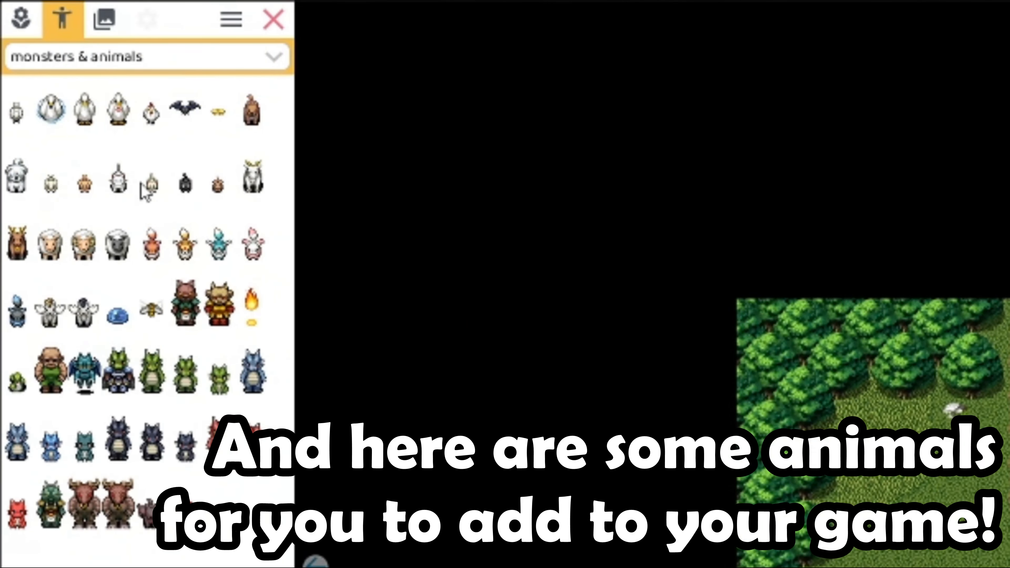
click(117, 181)
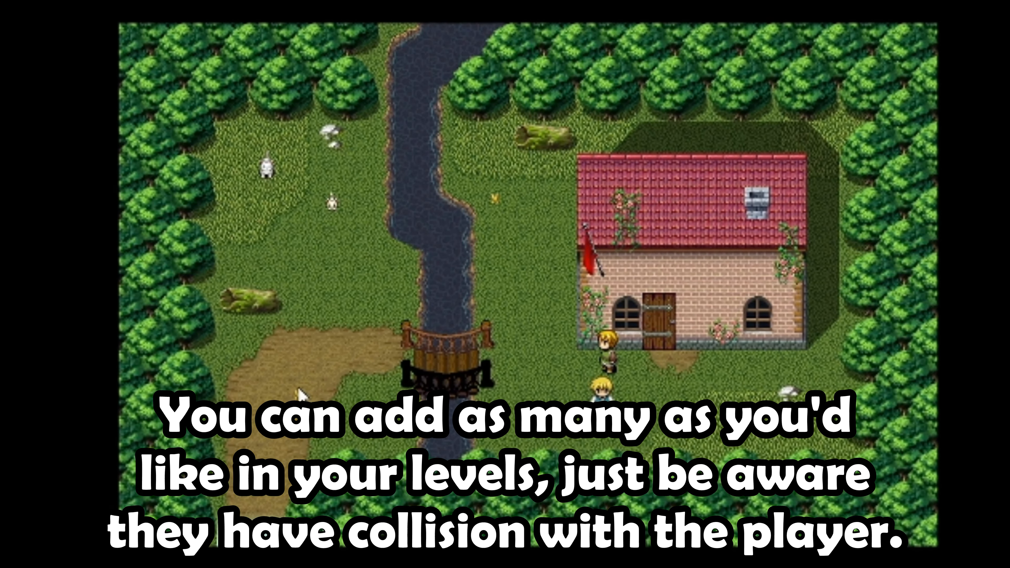
Set the animal's patrol max distance to 10 and speed to 0.3
click(113, 289)
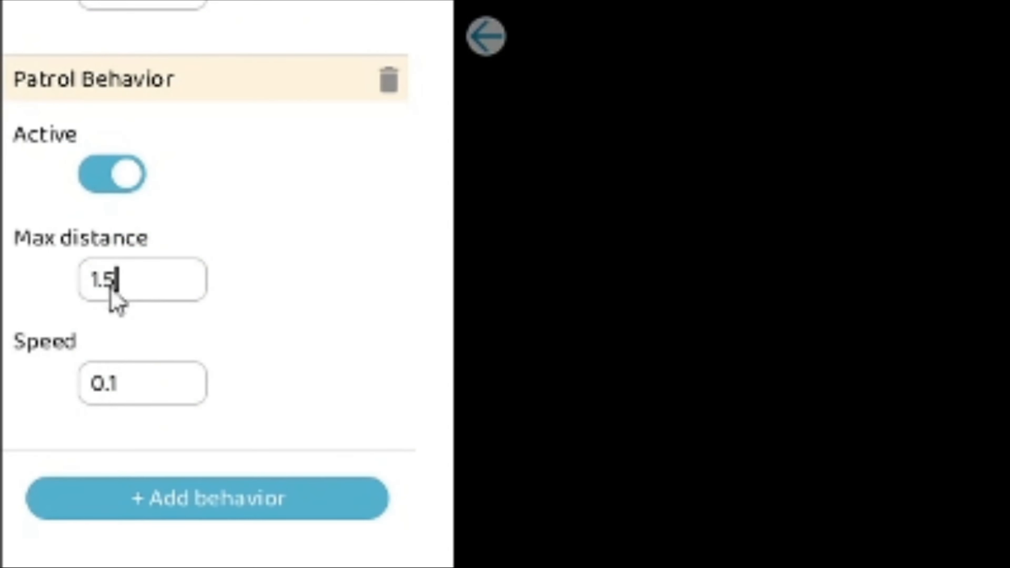
drag(113, 288, 91, 296)
text(10)
click(142, 381)
text(.3)
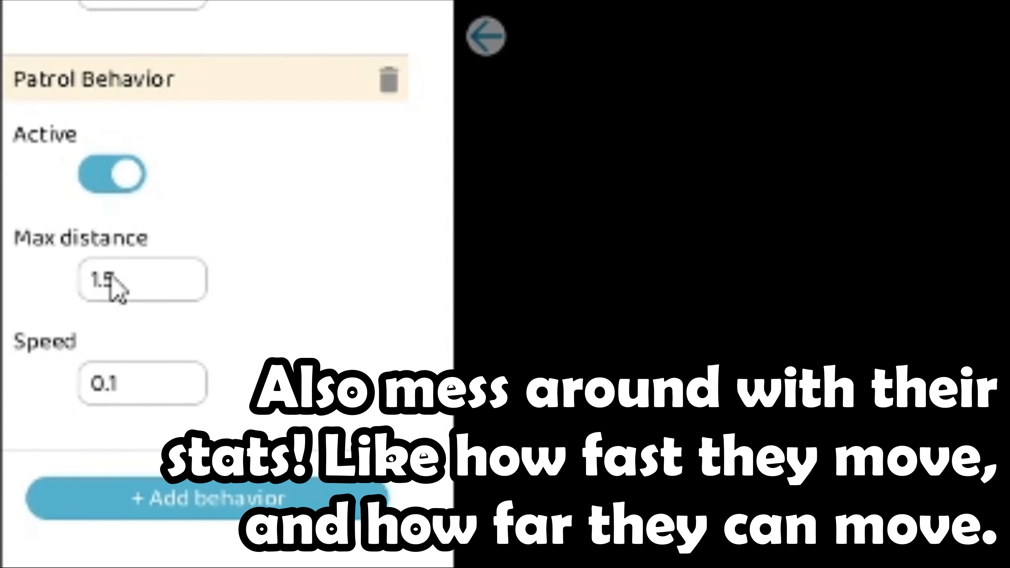
drag(108, 279, 81, 279)
text(10)
click(115, 392)
key(BackSpace)
key(BackSpace)
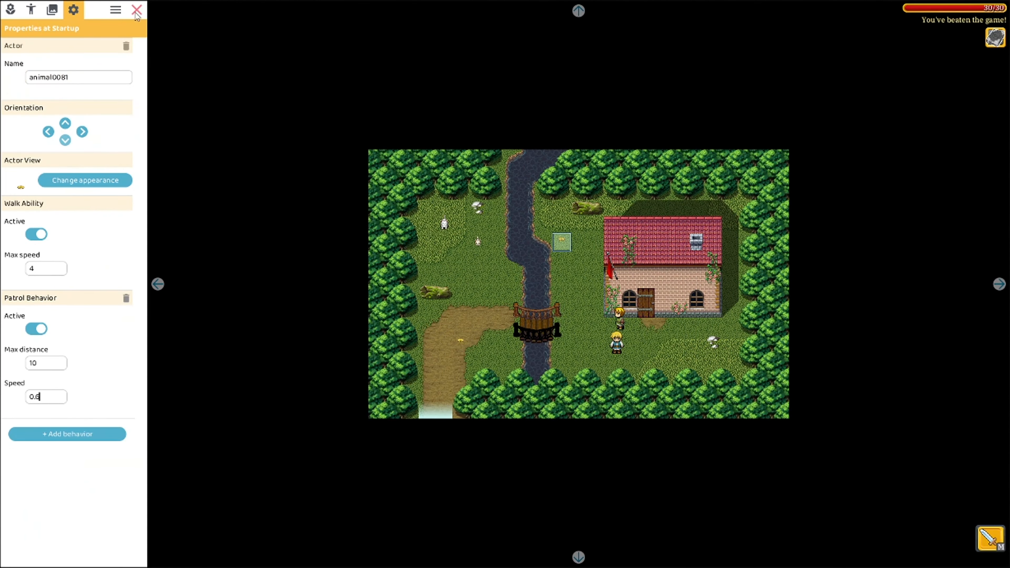
click(137, 13)
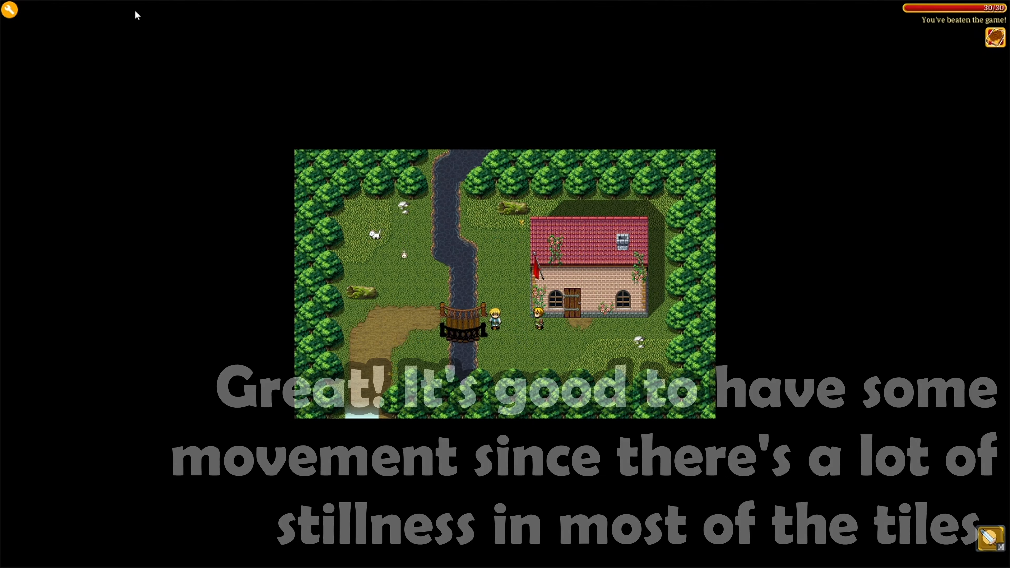
Place a bird beside the river and close the editor
click(10, 9)
click(31, 10)
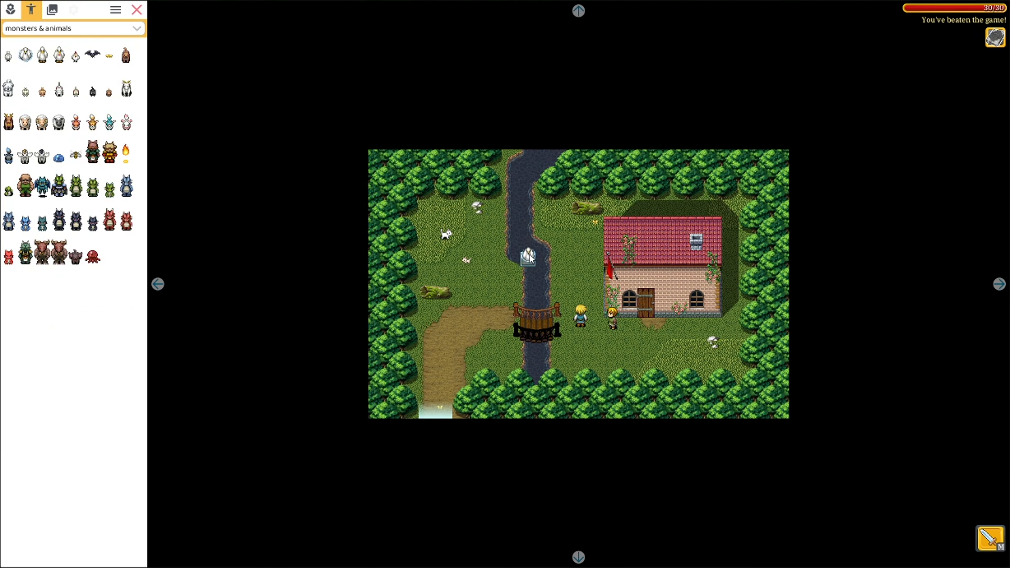
click(529, 257)
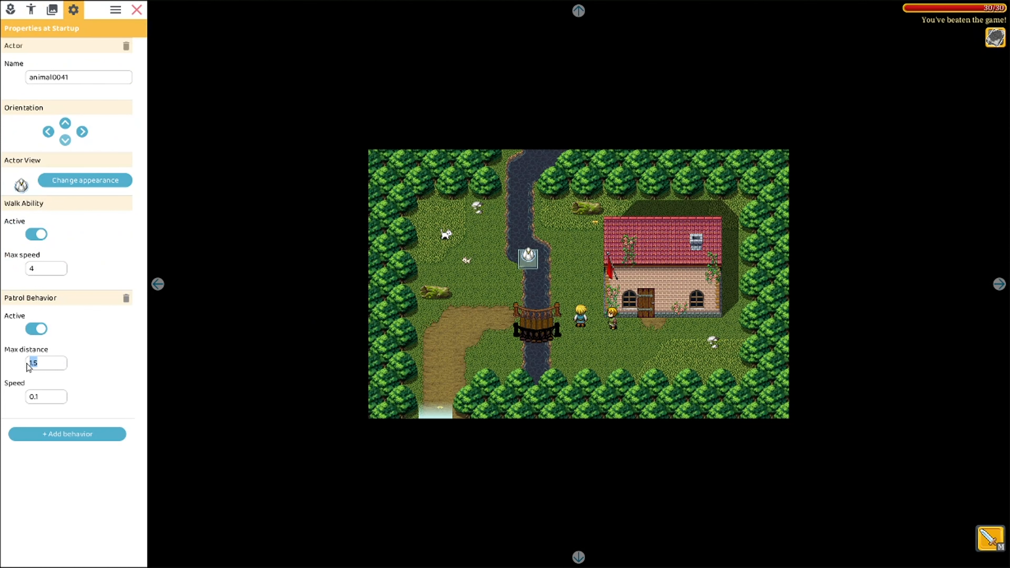
click(137, 9)
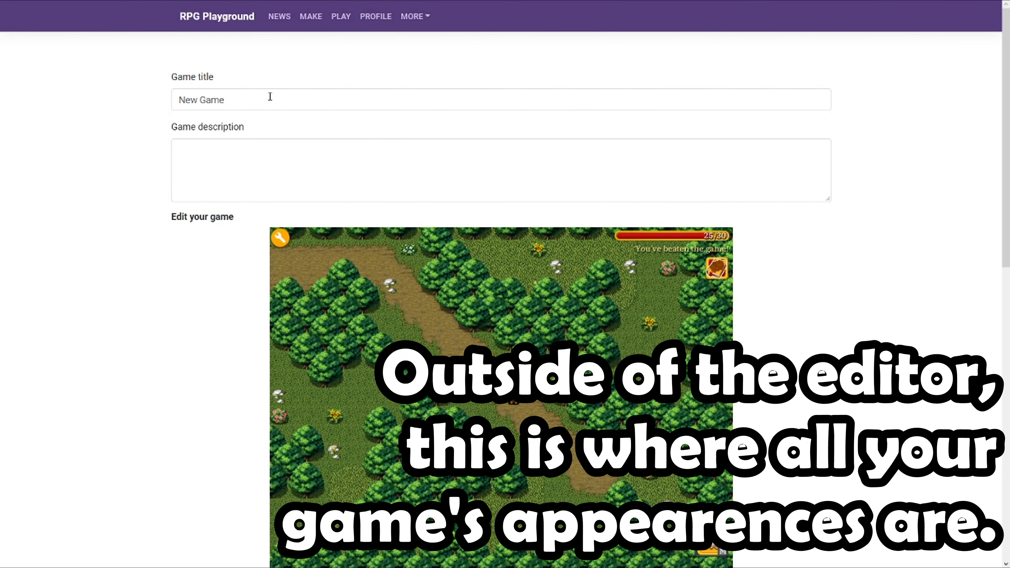
Title the game 'Kill The Monsters!' with description 'Save the daughter trapped in the house!'
drag(270, 97, 180, 96)
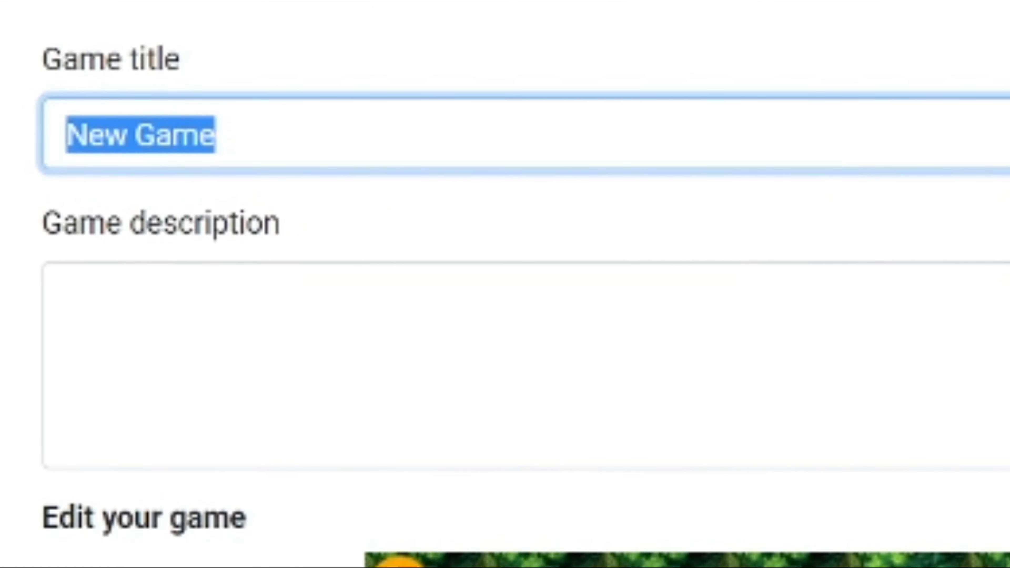
text(Kill )
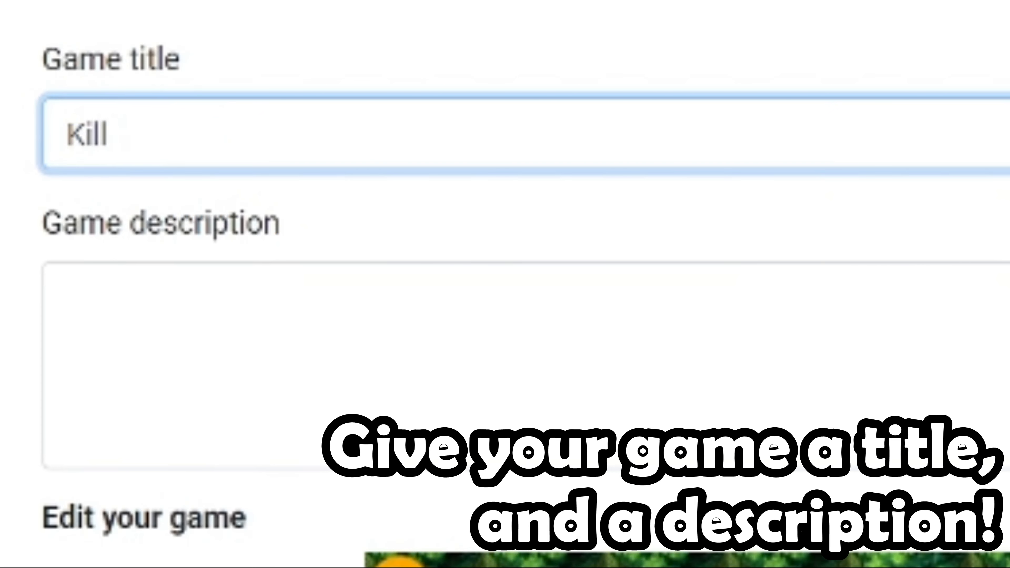
text(The Monsters!)
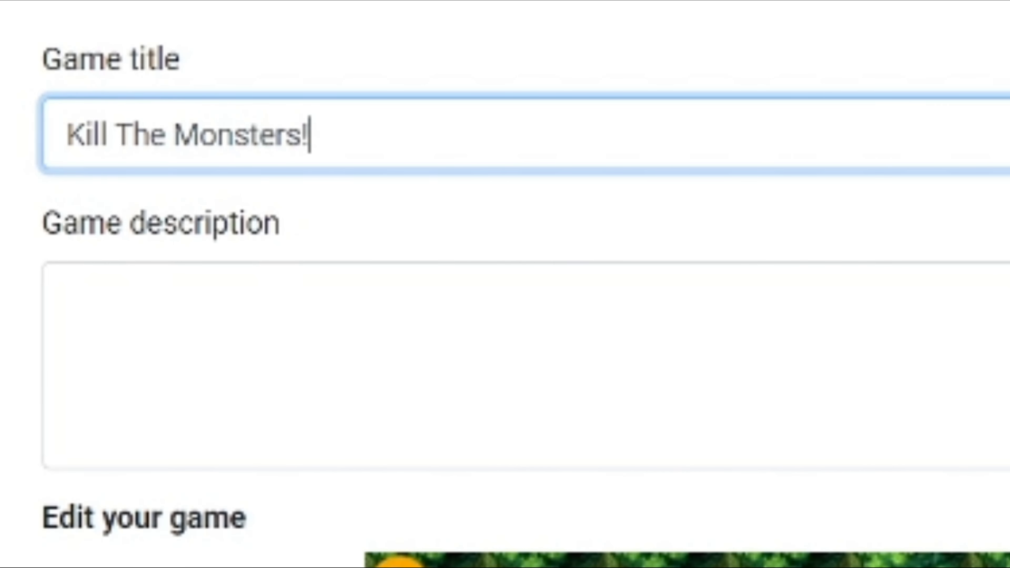
click(90, 322)
text(Save the daughter trapped in the house!)
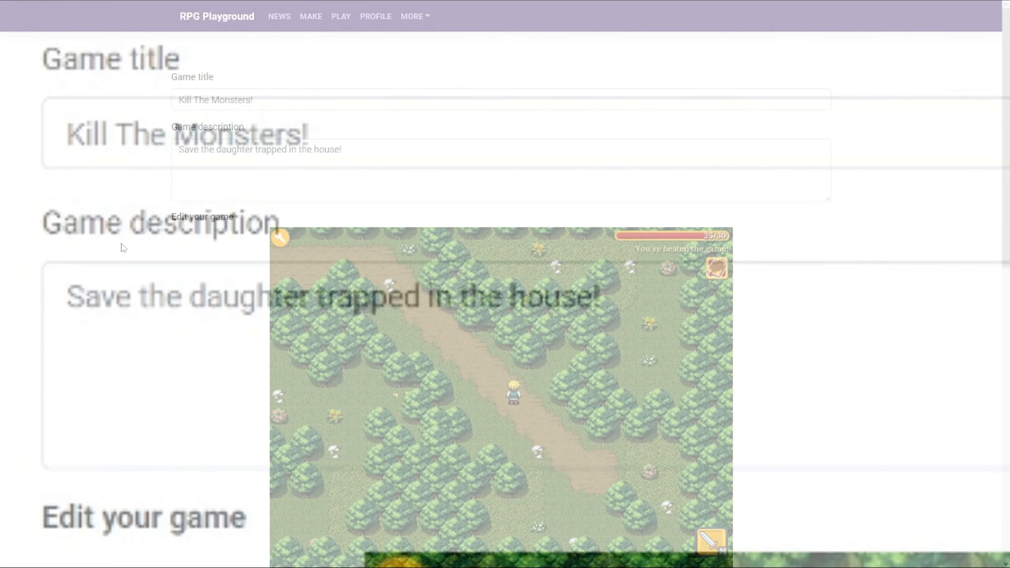
scroll(1008, 261, down, 5)
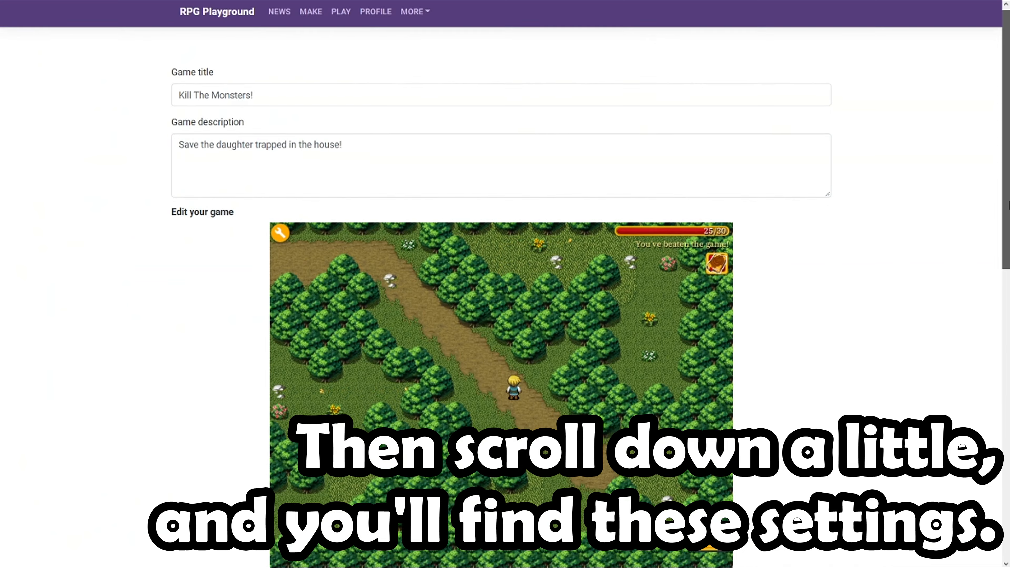
Make the game password protected and enter a password
scroll(1008, 260, down, 3)
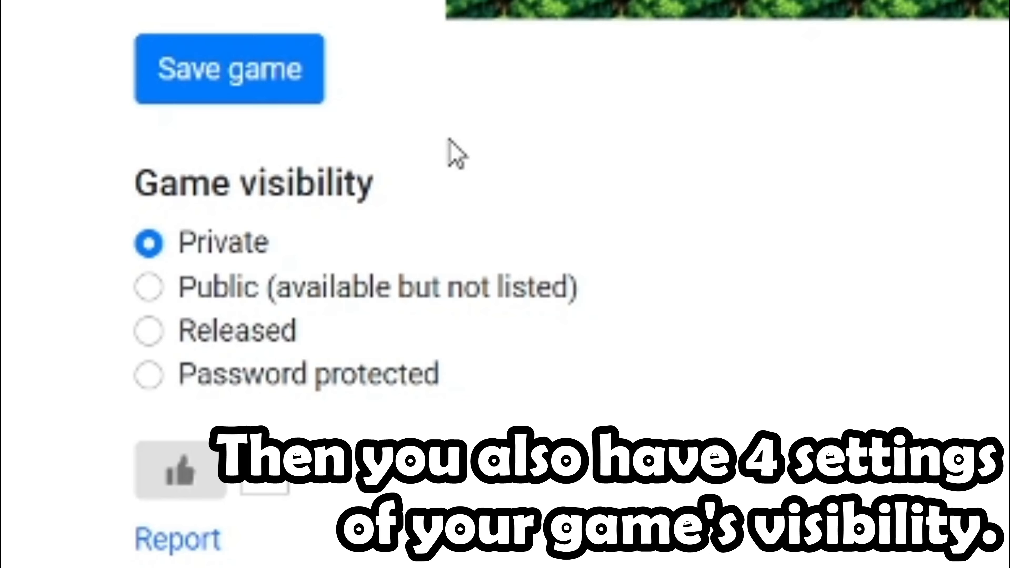
click(148, 376)
click(287, 443)
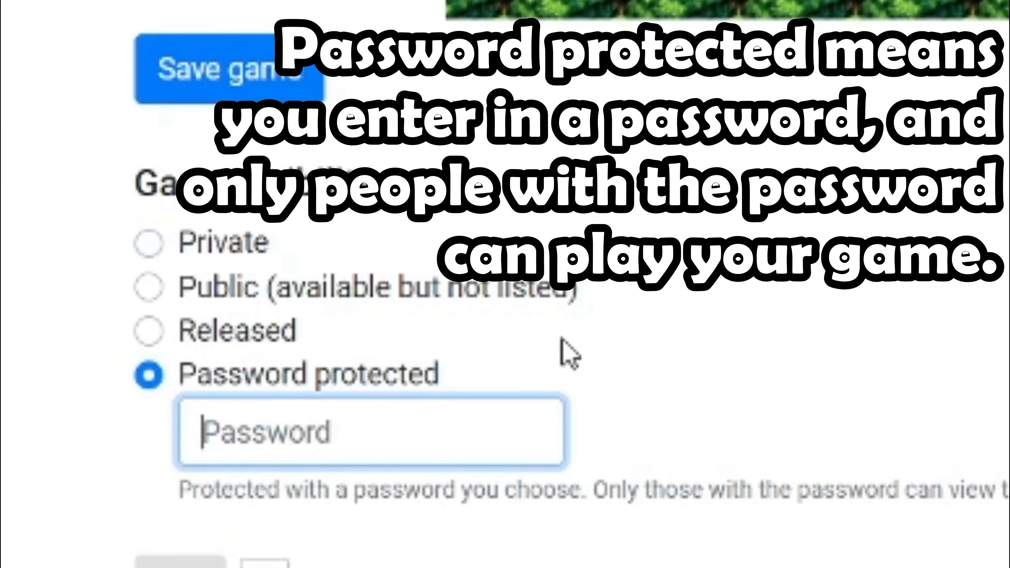
text(1234)
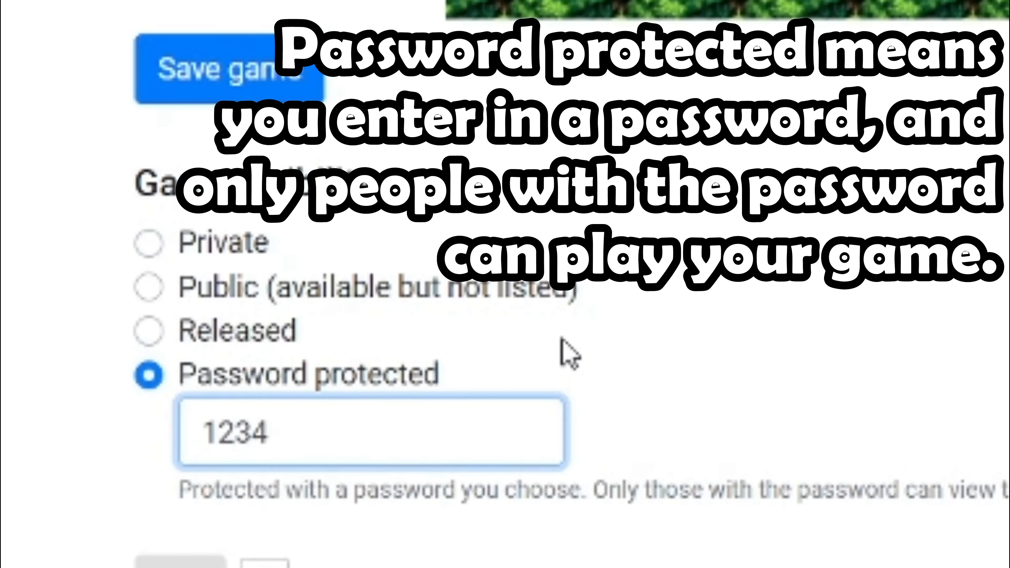
text(RPG)
click(809, 417)
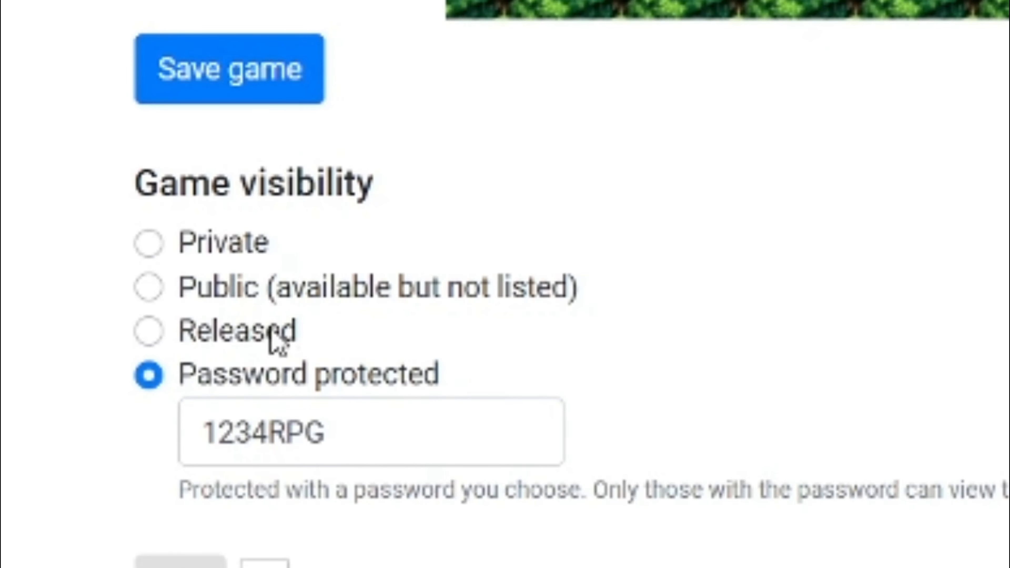
Switch visibility to Released, then Public (unlisted), and finally Private
click(276, 336)
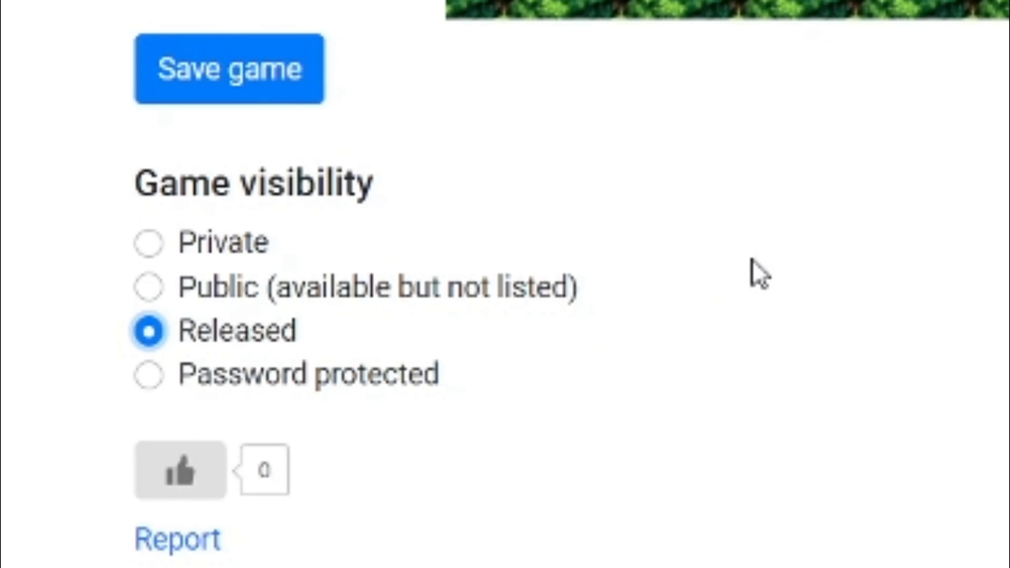
click(529, 280)
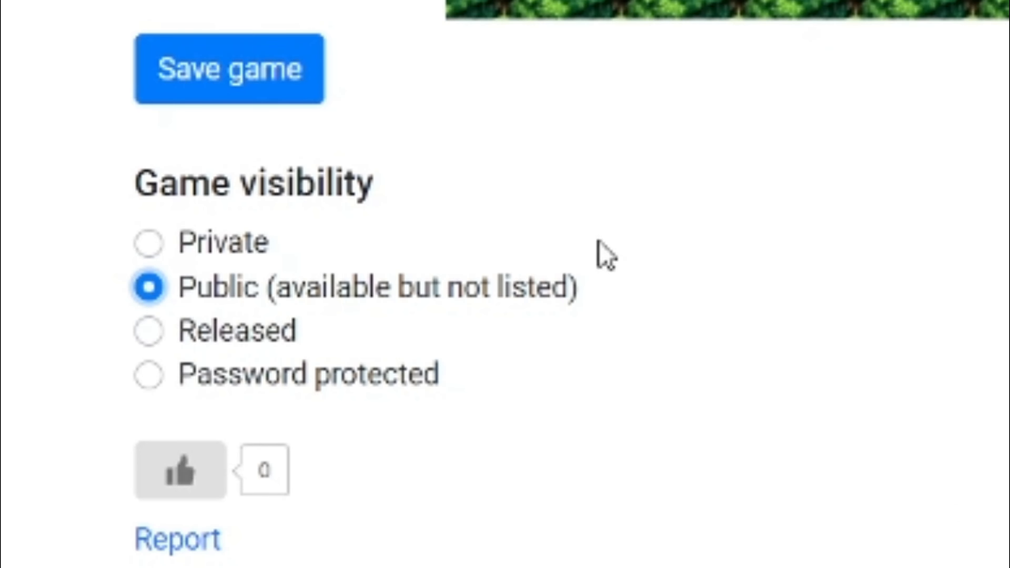
click(240, 246)
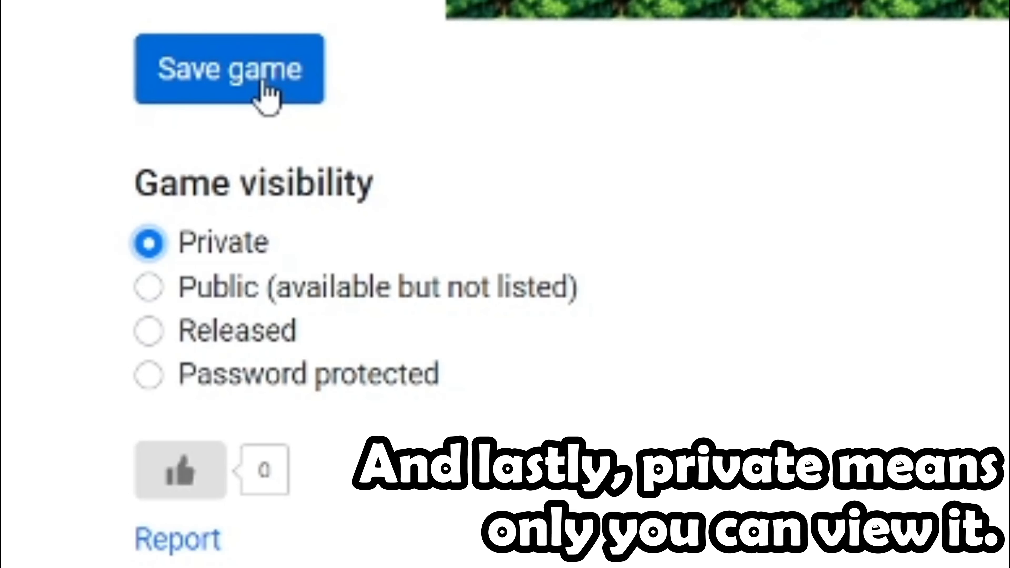
Switch the game visibility from Private back to Released
click(224, 333)
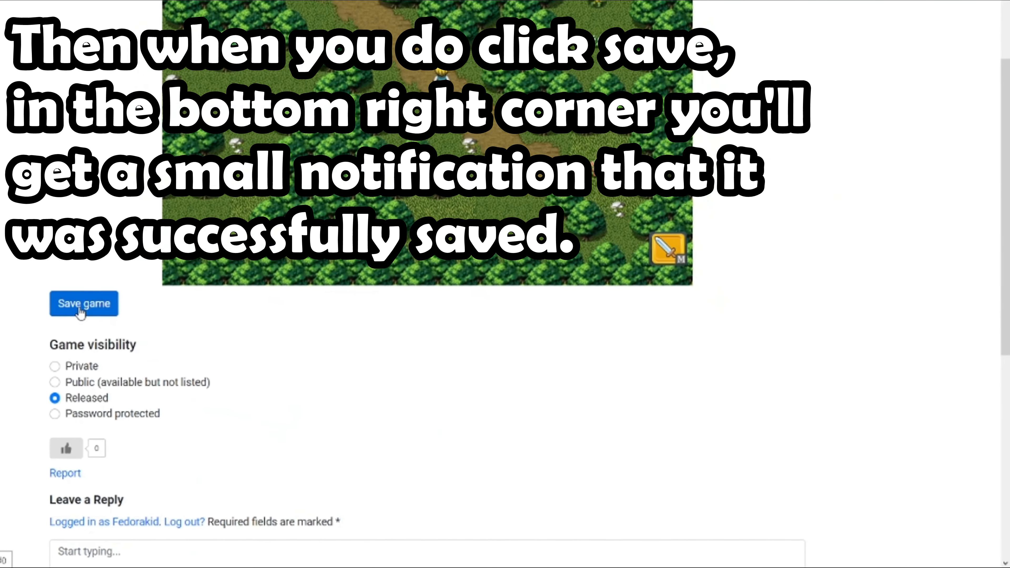